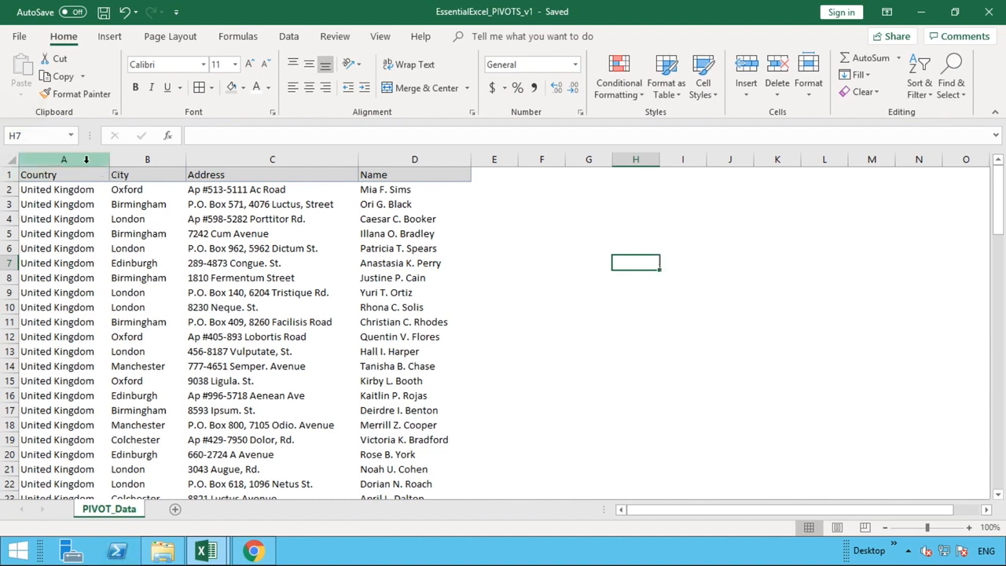
Examine the source data in columns A to D, from the Country, City, Address and Name headers down to the last row.
{"action": "left_click_drag", "start_coordinate": [87, 160], "coordinate": [446, 173]}
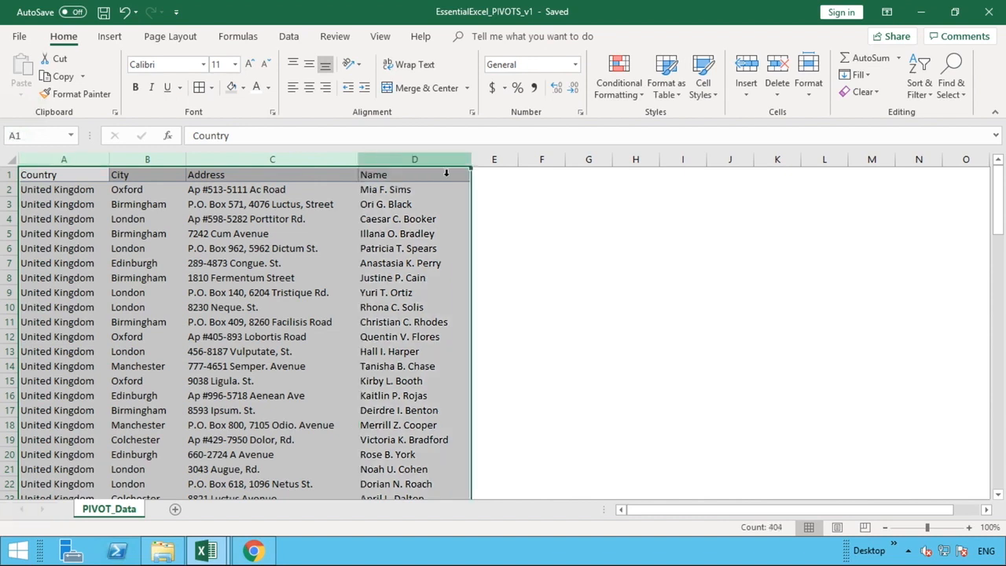
{"action": "left_click_drag", "start_coordinate": [999, 222], "coordinate": [1001, 490]}
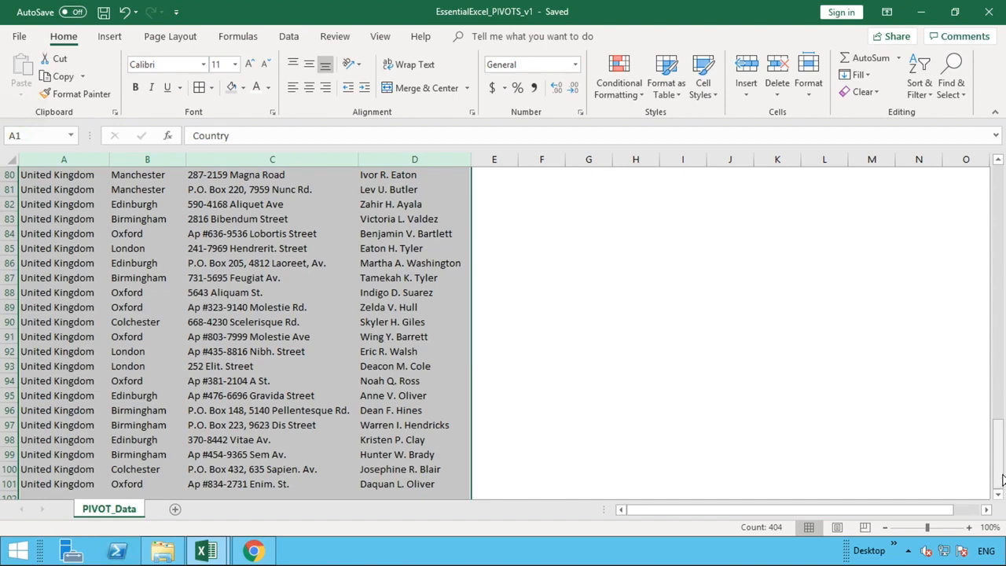
{"action": "left_click_drag", "start_coordinate": [1002, 487], "coordinate": [1002, 175]}
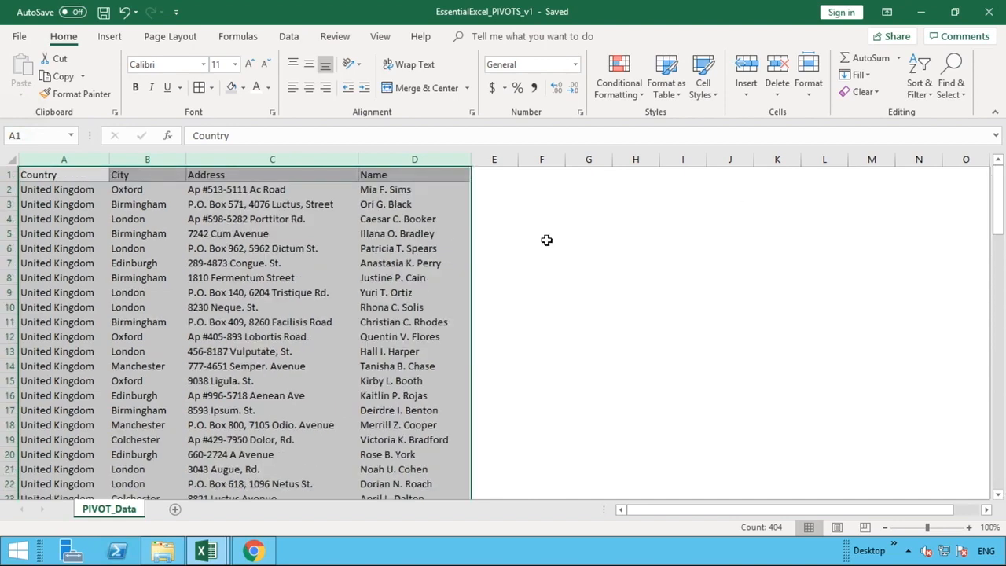
{"action": "left_click", "coordinate": [547, 240]}
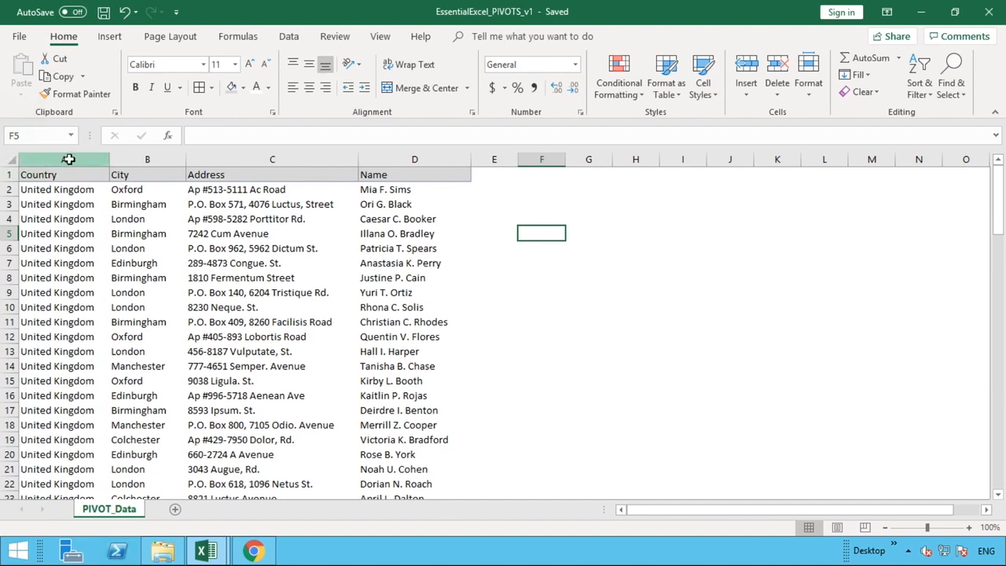
{"action": "left_click_drag", "start_coordinate": [70, 160], "coordinate": [400, 162]}
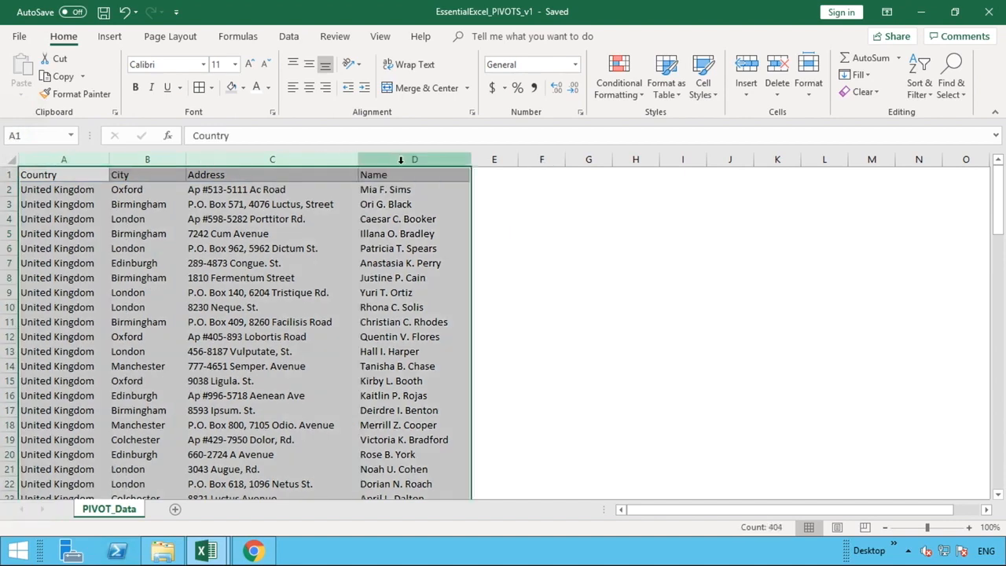
{"action": "left_click", "coordinate": [76, 176]}
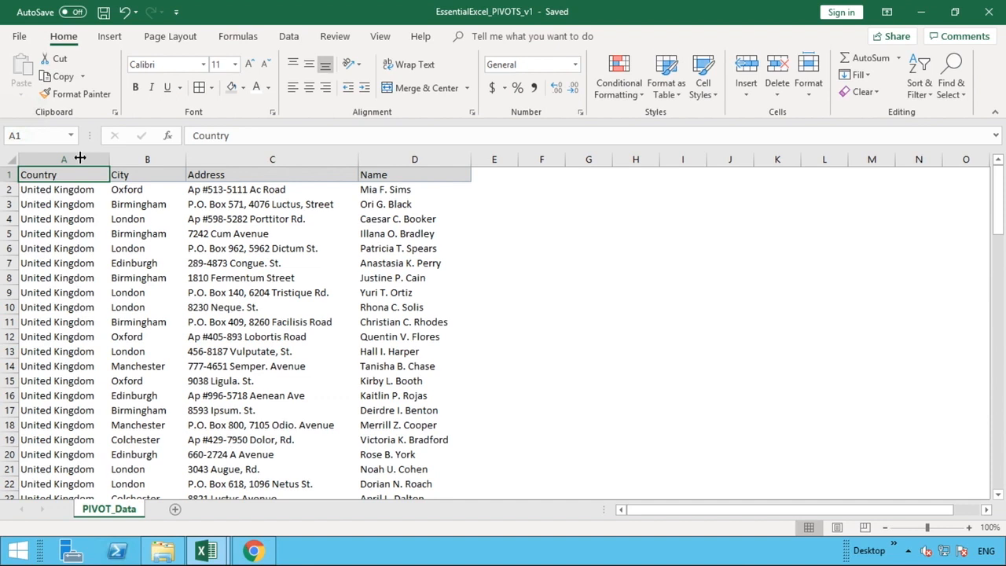
{"action": "left_click_drag", "start_coordinate": [81, 158], "coordinate": [426, 157]}
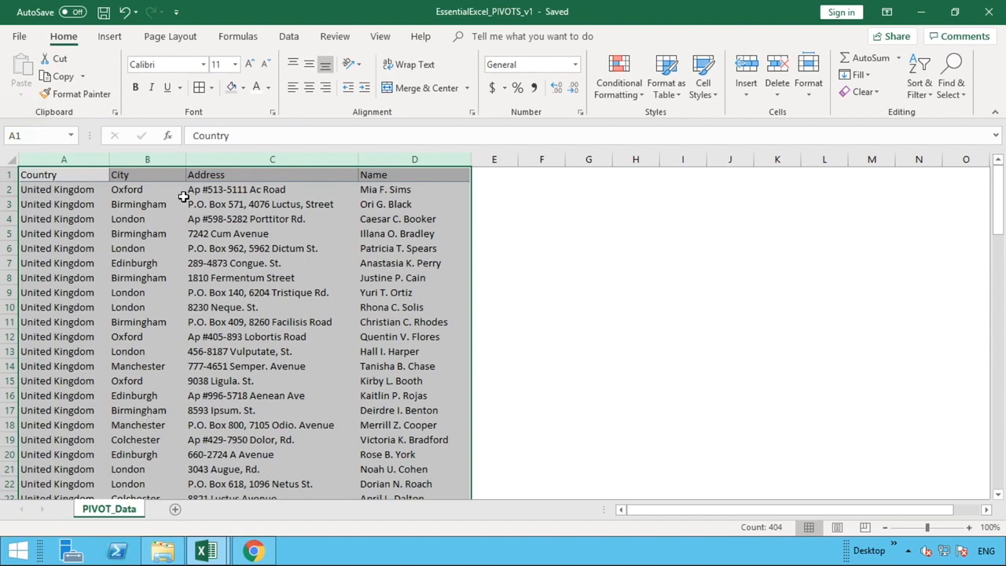
Create a PivotTable on a new worksheet from the range A1:D101 of the PIVOT_Data sheet.
{"action": "left_click", "coordinate": [53, 174]}
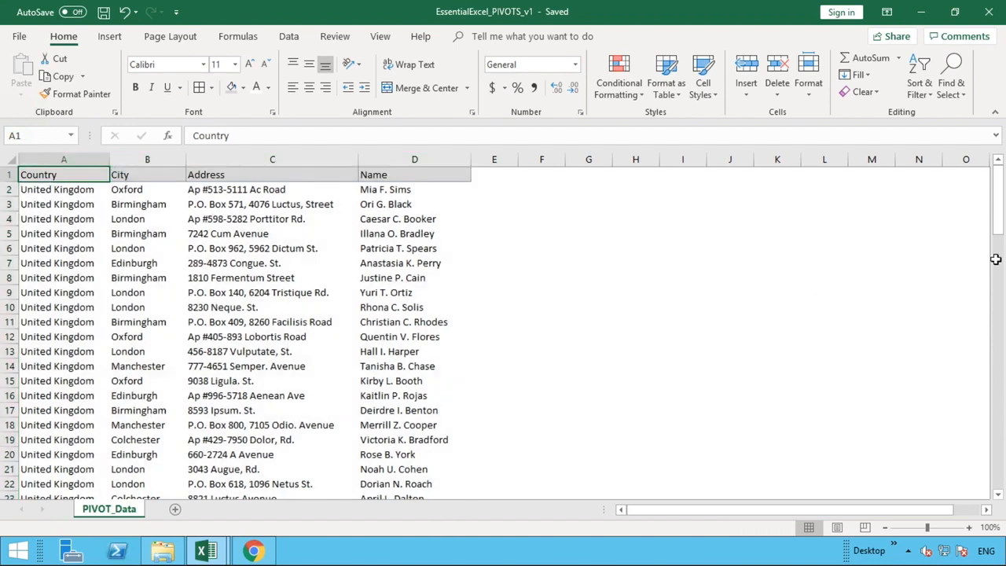
{"action": "left_click_drag", "start_coordinate": [997, 218], "coordinate": [997, 469]}
{"action": "left_click", "coordinate": [422, 485], "text": "shift"}
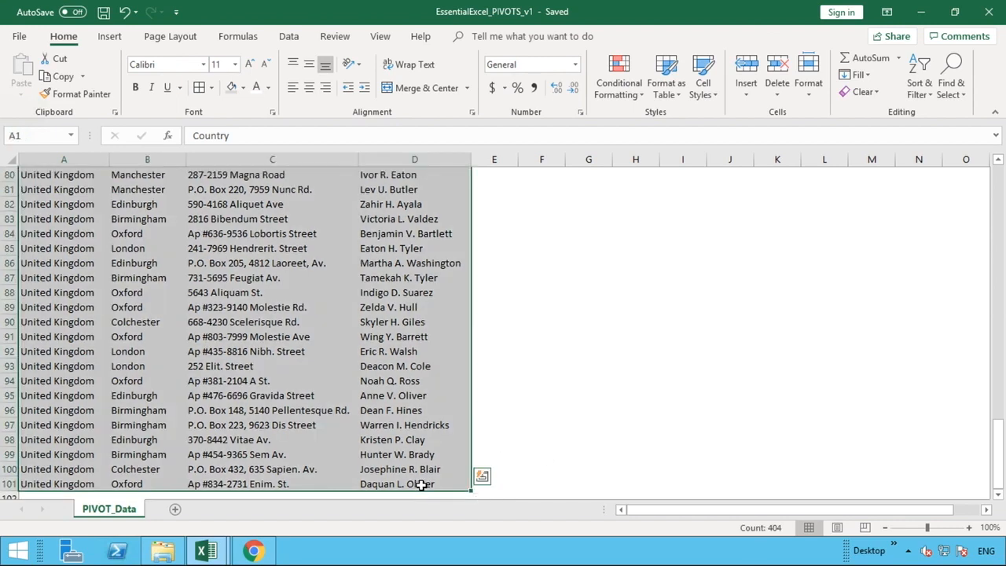
{"action": "left_click", "coordinate": [110, 40]}
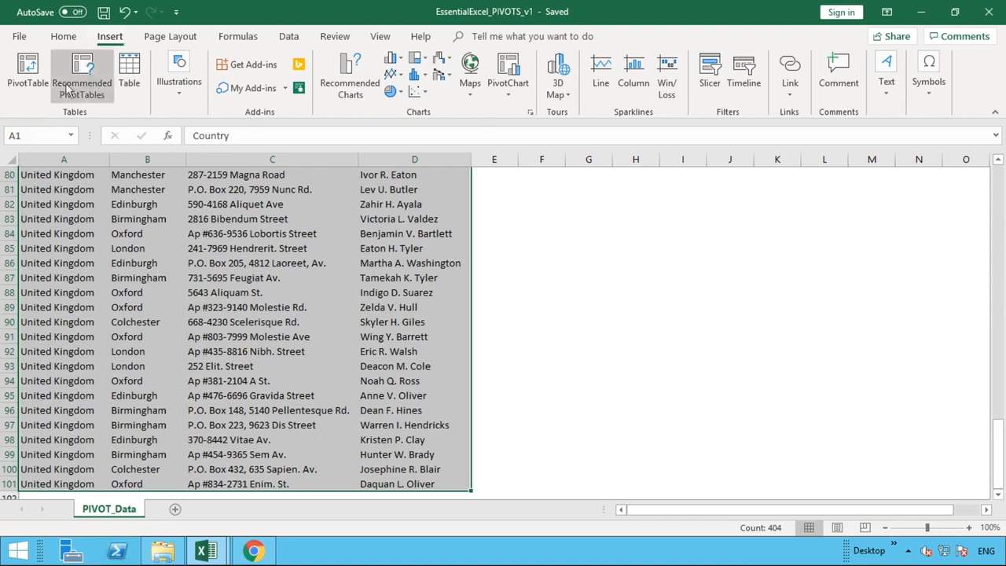
{"action": "left_click", "coordinate": [29, 73]}
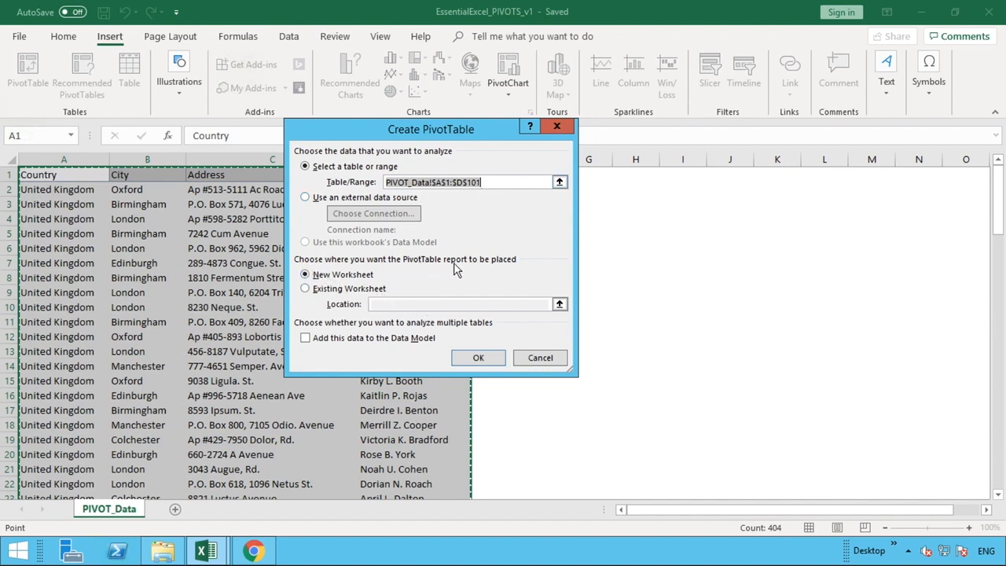
{"action": "left_click", "coordinate": [324, 296]}
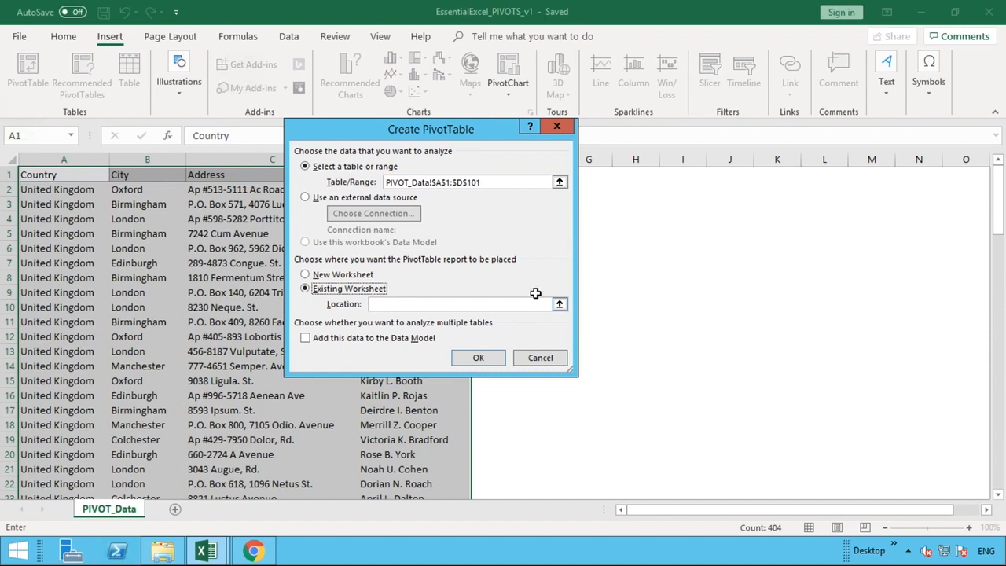
{"action": "left_click", "coordinate": [307, 276]}
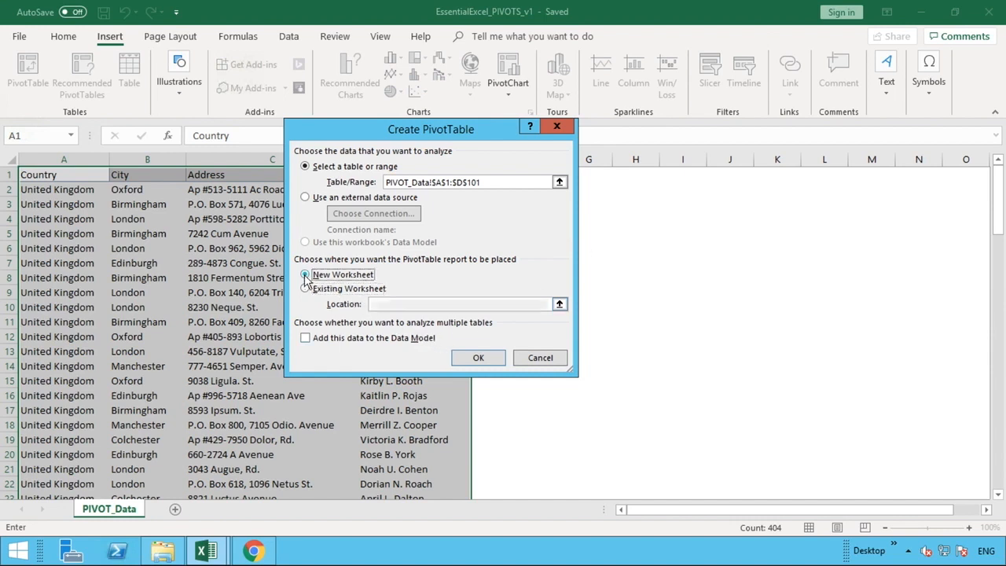
{"action": "left_click", "coordinate": [475, 358]}
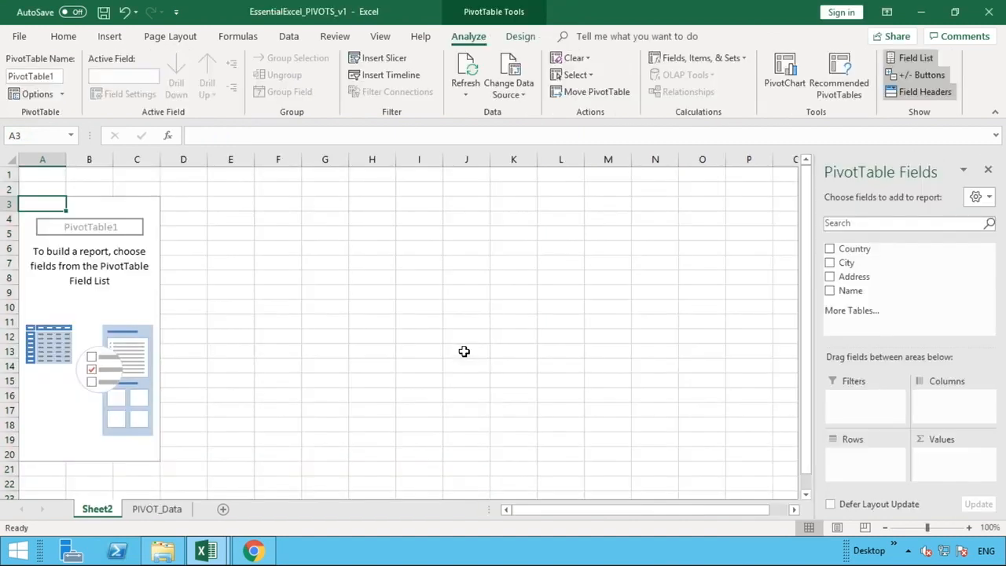
{"action": "left_click", "coordinate": [386, 176]}
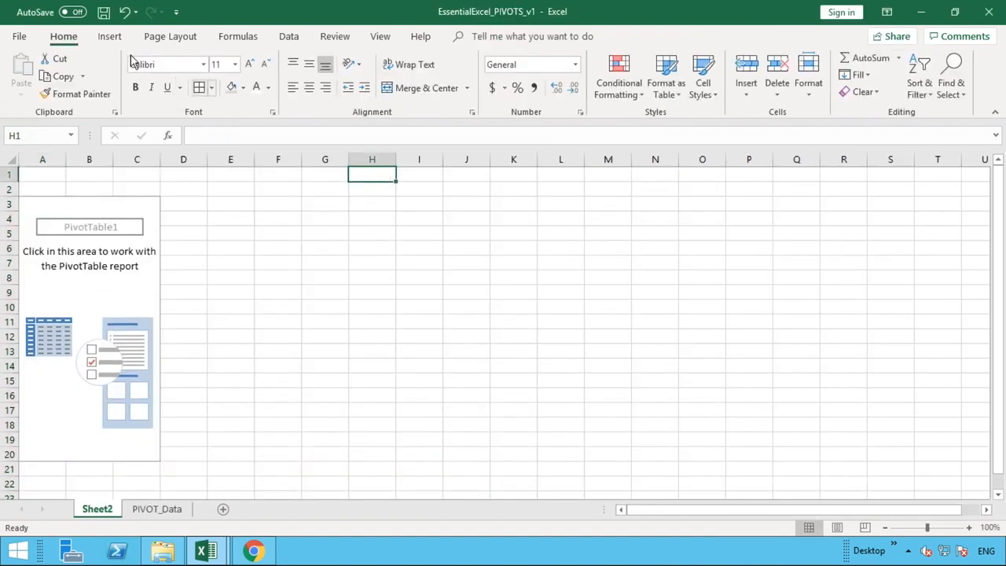
{"action": "left_click", "coordinate": [109, 36]}
{"action": "left_click", "coordinate": [33, 73]}
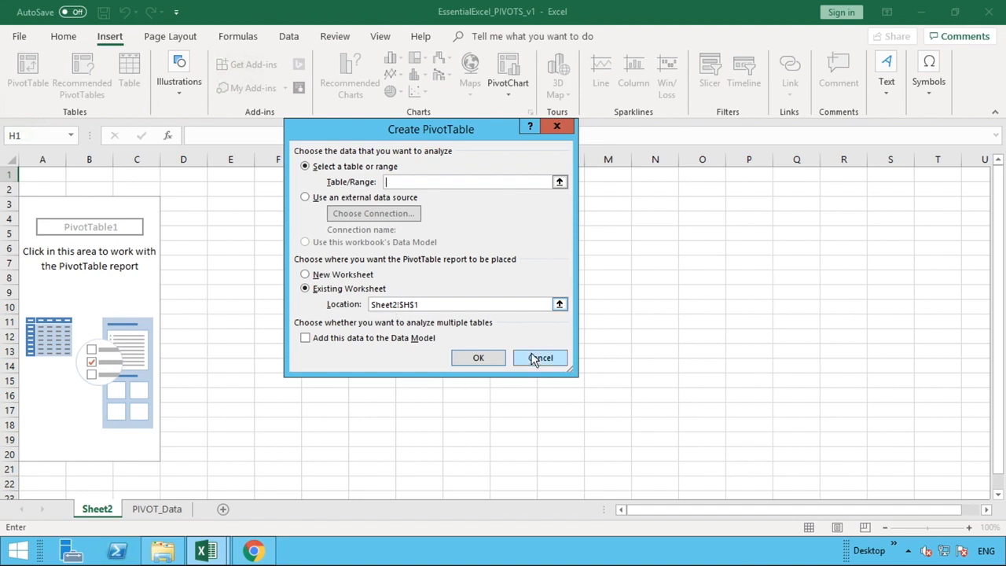
{"action": "left_click", "coordinate": [559, 304]}
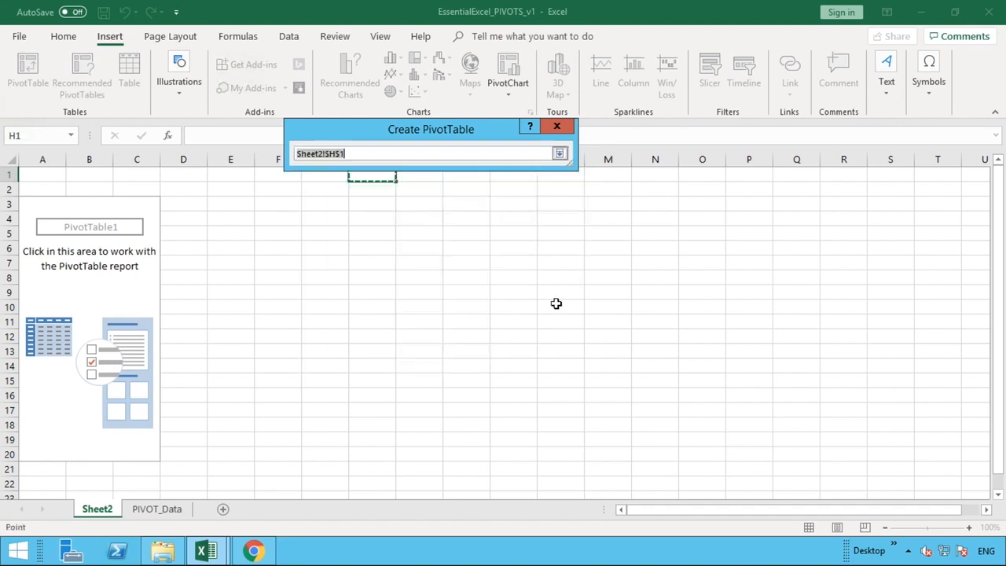
{"action": "left_click", "coordinate": [234, 174]}
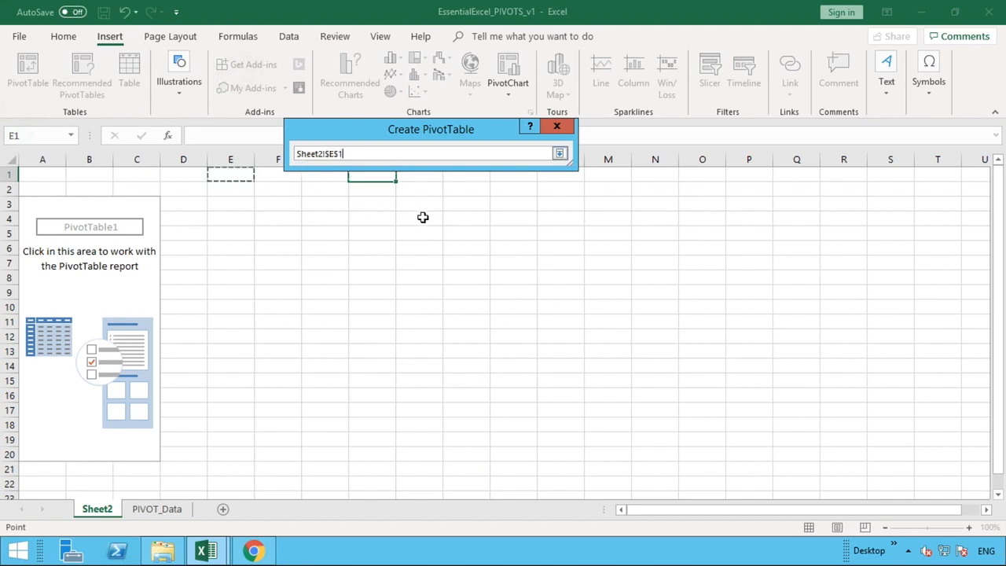
{"action": "left_click", "coordinate": [422, 218]}
{"action": "left_click", "coordinate": [581, 200]}
{"action": "left_click", "coordinate": [560, 153]}
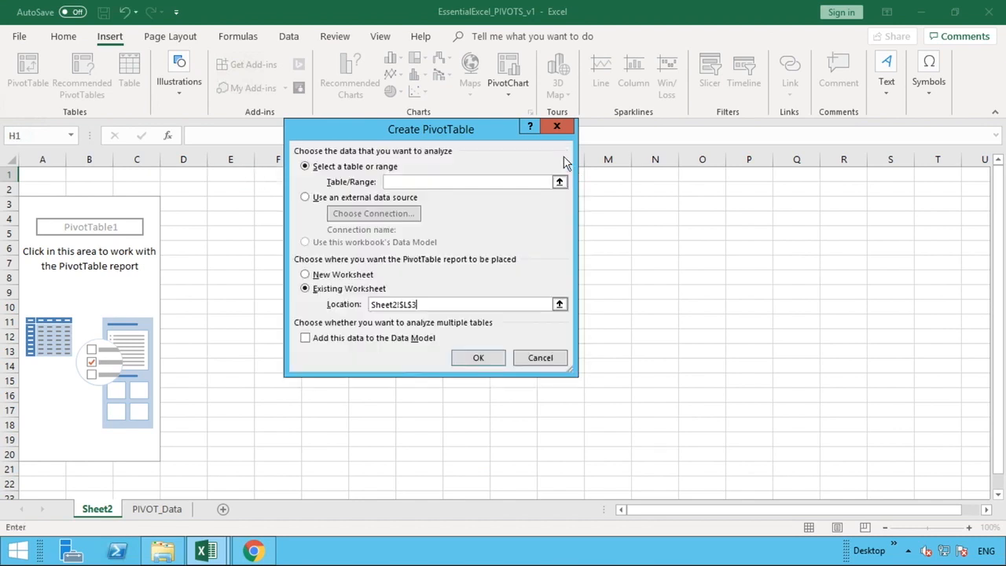
{"action": "left_click", "coordinate": [538, 360]}
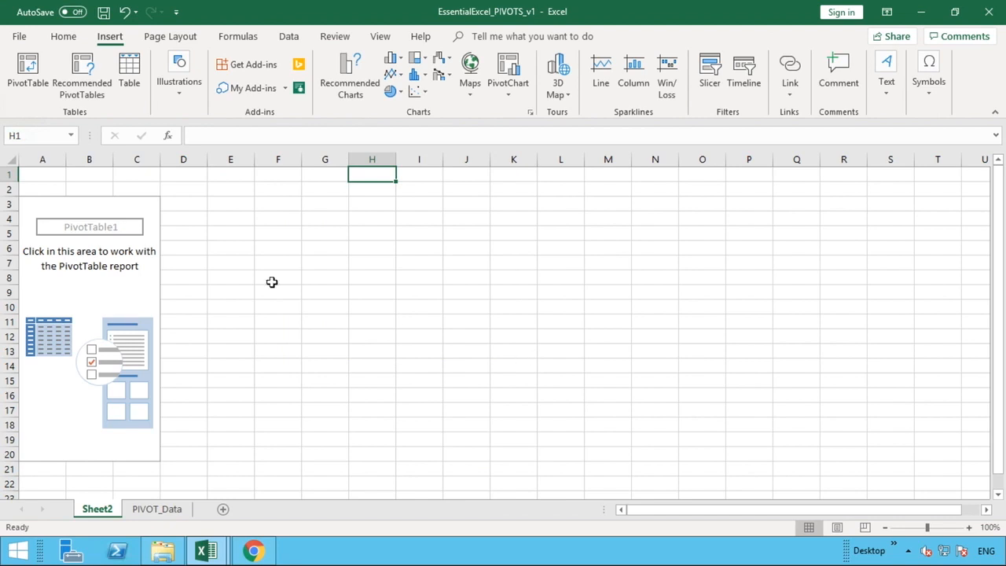
{"action": "left_click", "coordinate": [38, 206]}
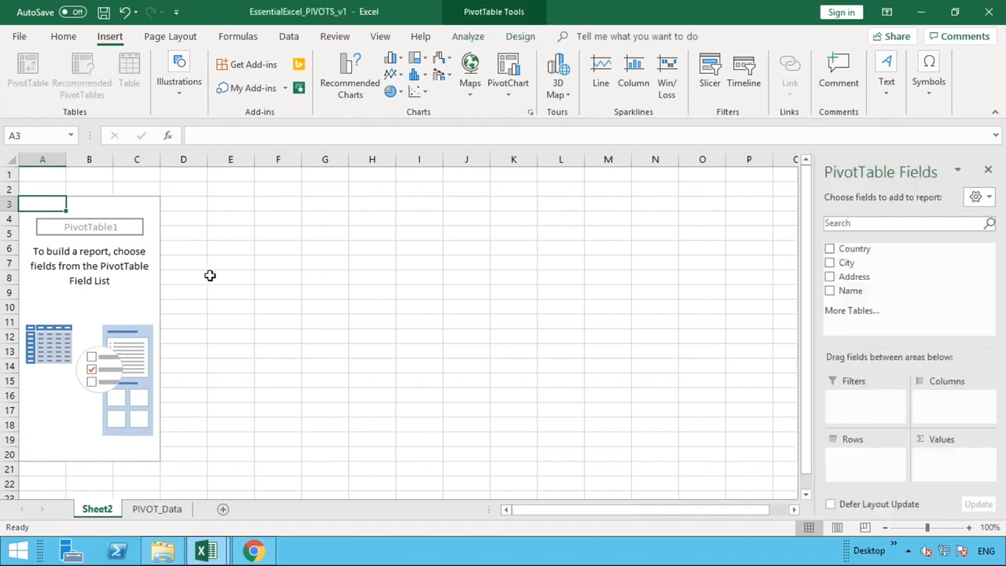
{"action": "left_click", "coordinate": [210, 275]}
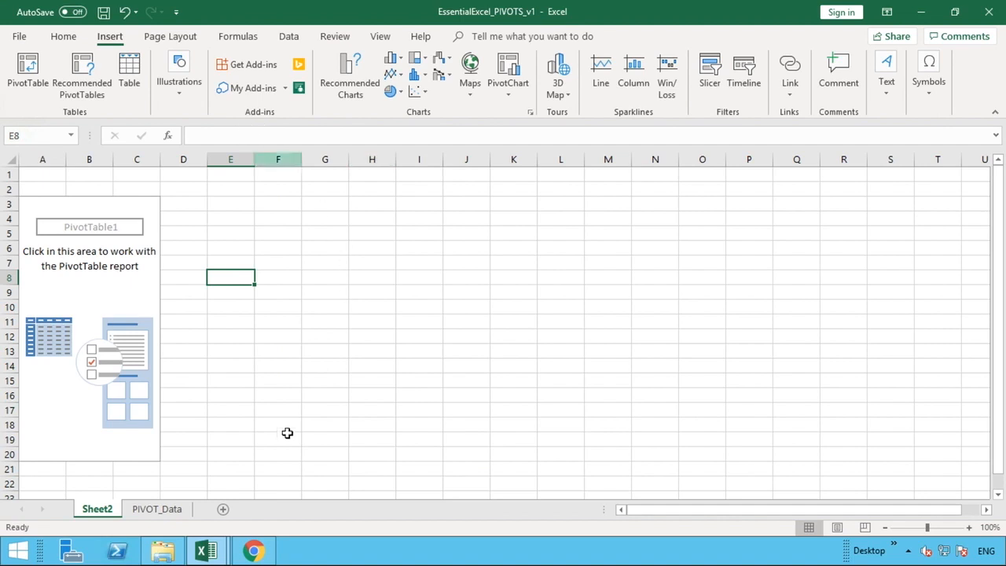
{"action": "left_click", "coordinate": [366, 243]}
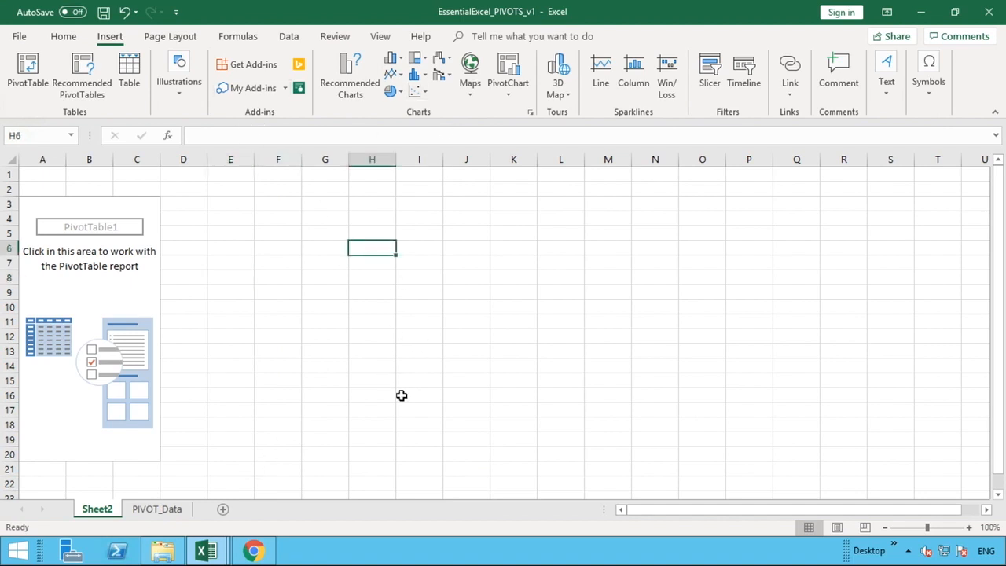
{"action": "left_click", "coordinate": [401, 395]}
{"action": "left_click", "coordinate": [243, 307]}
Add the Country field to the Filters area of the empty PivotTable on Sheet2.
{"action": "left_click", "coordinate": [95, 295]}
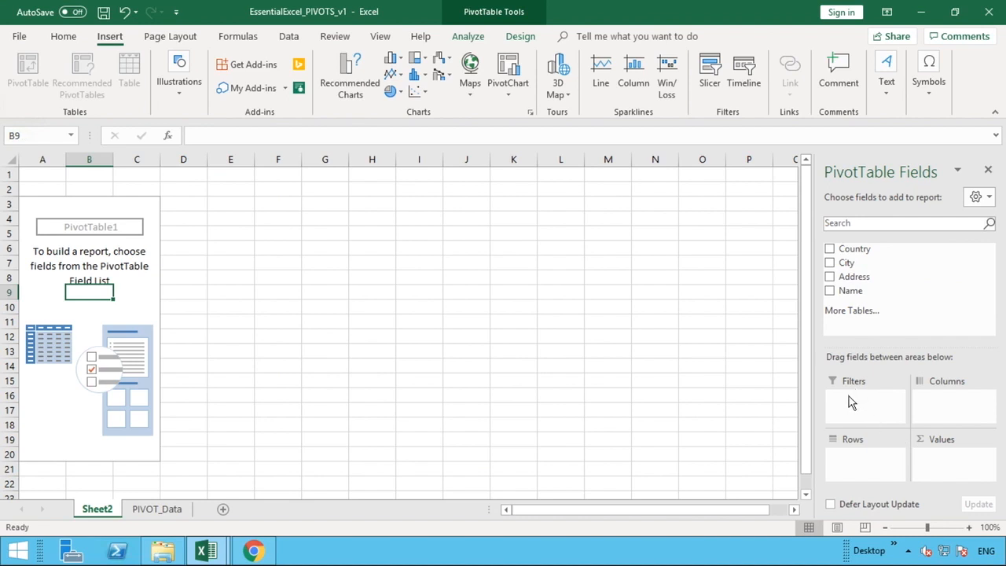
{"action": "left_click", "coordinate": [958, 401]}
{"action": "left_click", "coordinate": [860, 453]}
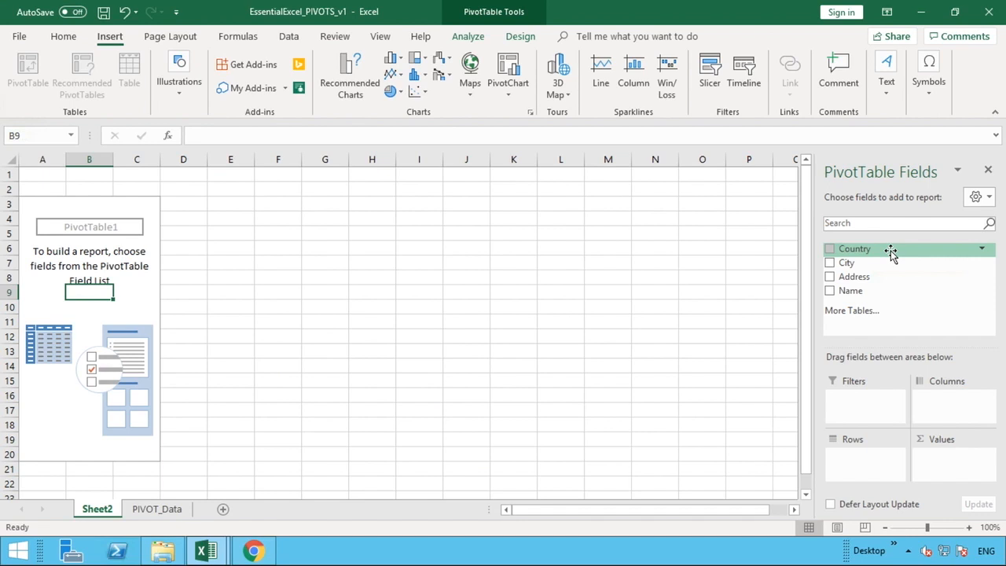
{"action": "left_click_drag", "start_coordinate": [891, 252], "coordinate": [865, 406]}
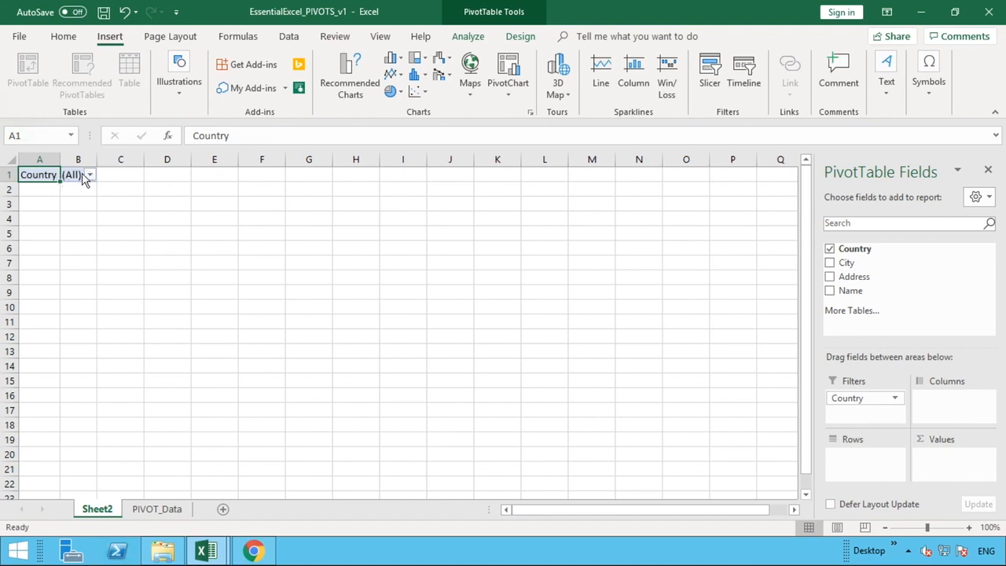
Widen columns A and B, and view the choices in the Country report filter without changing it.
{"action": "double_click", "coordinate": [61, 157]}
{"action": "left_click_drag", "start_coordinate": [61, 157], "coordinate": [137, 163]}
{"action": "left_click", "coordinate": [133, 175]}
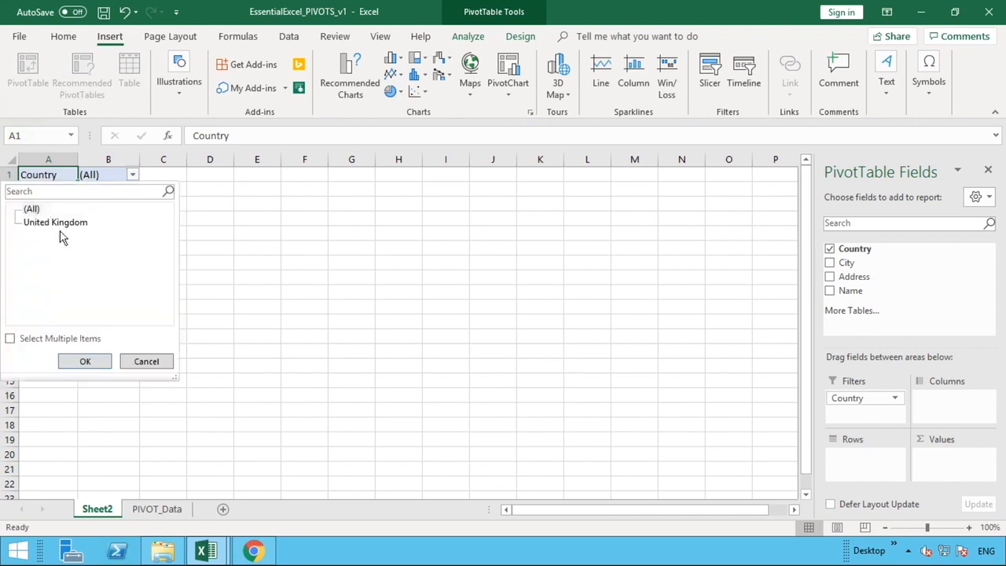
{"action": "left_click", "coordinate": [144, 365]}
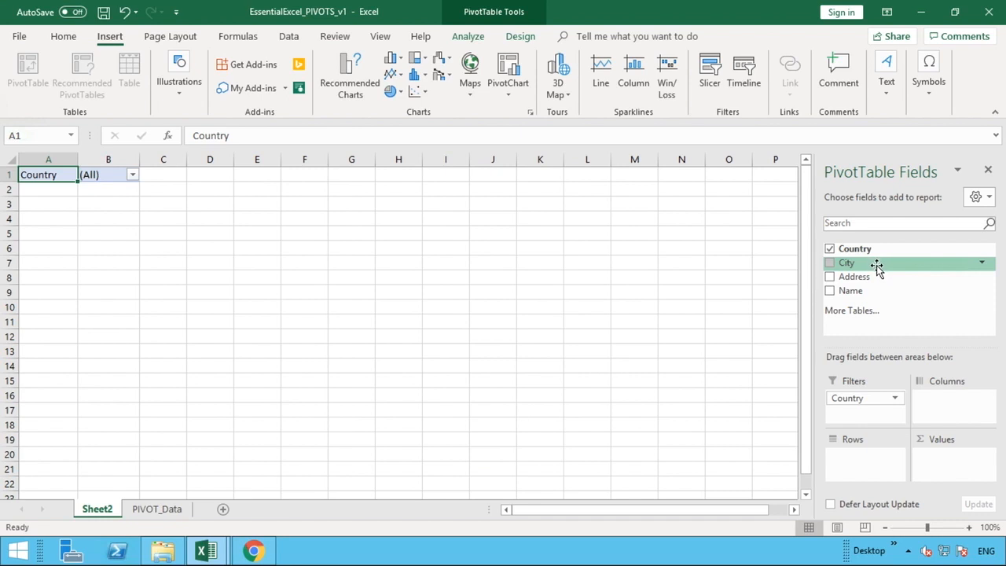
Add the City field to the PivotTable's Rows area, with the Address field nested beneath it.
{"action": "left_click_drag", "start_coordinate": [877, 270], "coordinate": [860, 462]}
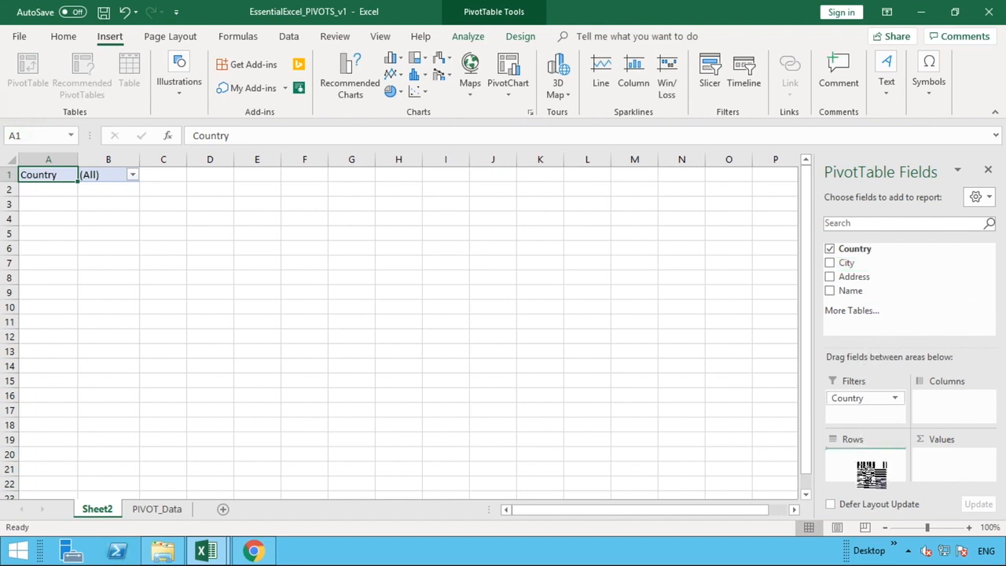
{"action": "left_click_drag", "start_coordinate": [860, 463], "coordinate": [868, 472]}
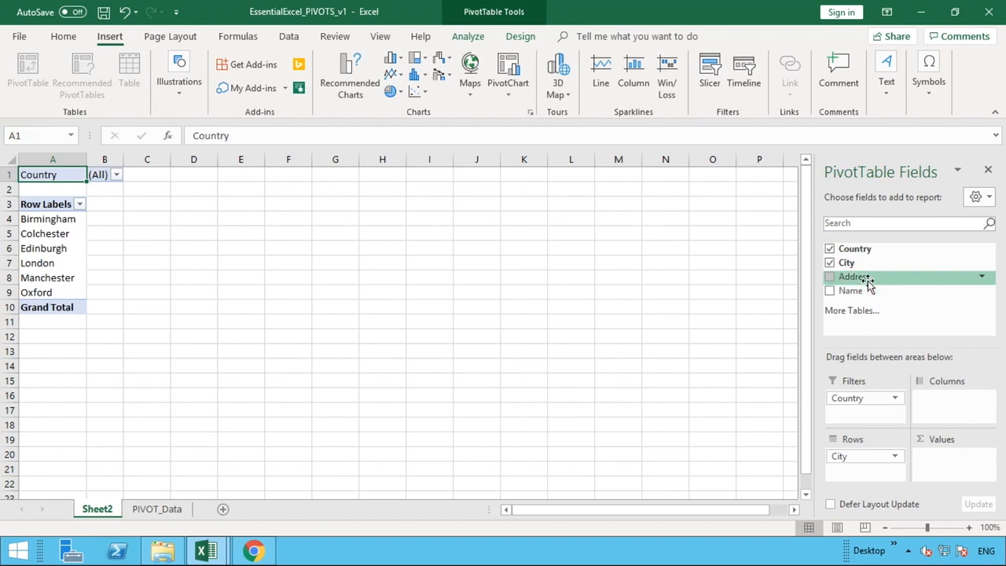
{"action": "left_click_drag", "start_coordinate": [869, 283], "coordinate": [869, 472]}
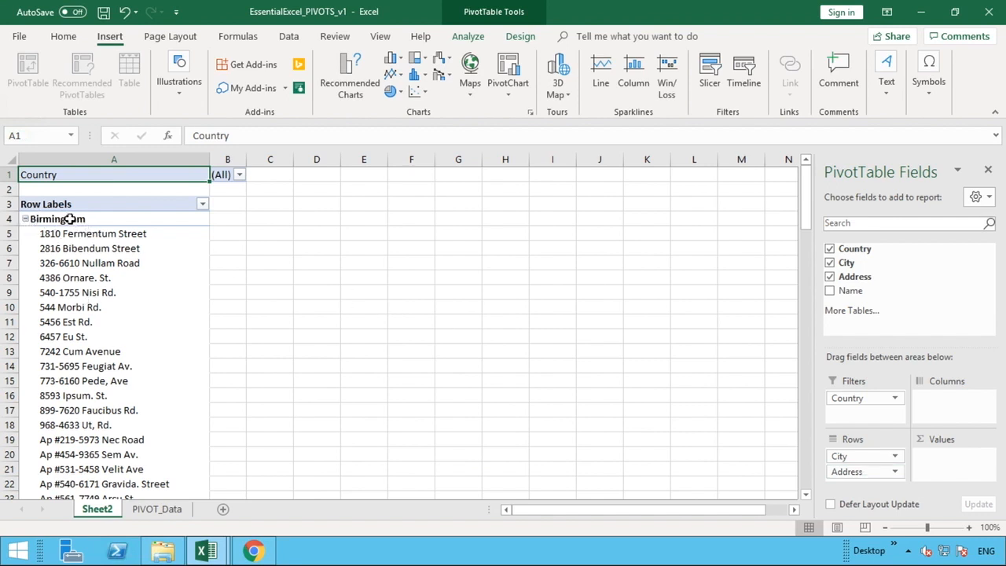
Collapse the address lists under Birmingham, Colchester, Edinburgh, London, Manchester and Oxford in the PivotTable.
{"action": "left_click", "coordinate": [26, 222]}
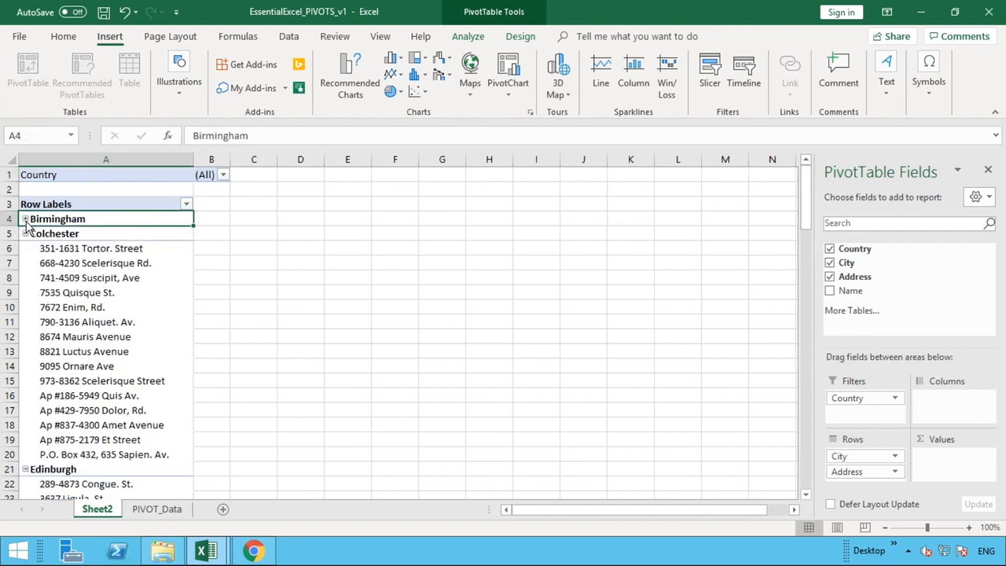
{"action": "left_click", "coordinate": [26, 233]}
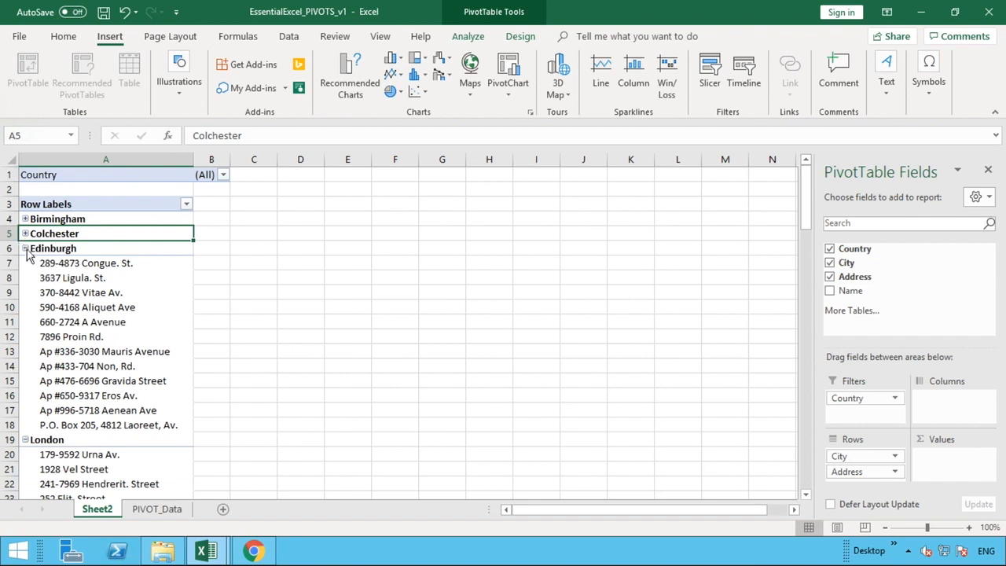
{"action": "left_click", "coordinate": [25, 249]}
{"action": "left_click", "coordinate": [26, 264]}
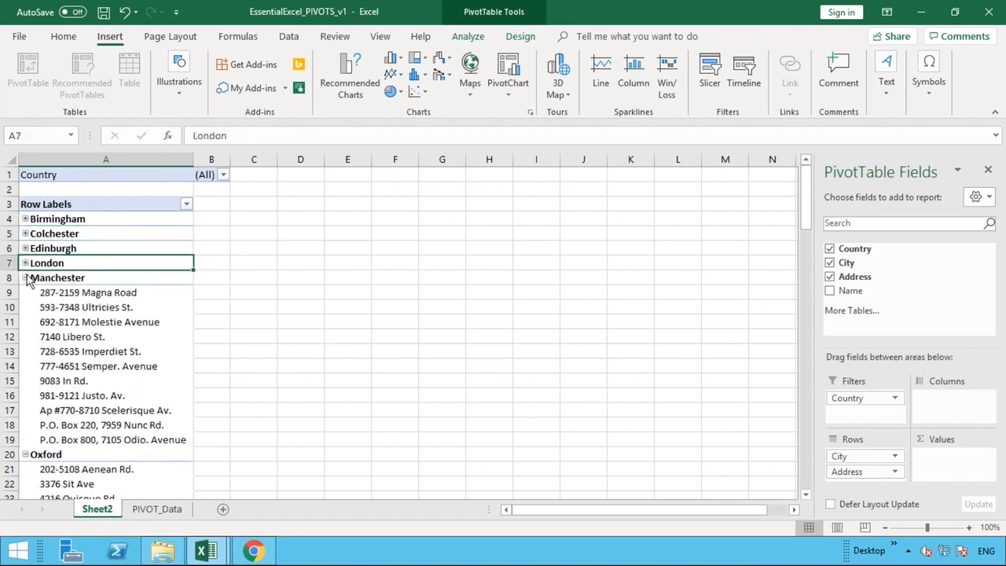
{"action": "left_click", "coordinate": [26, 278]}
{"action": "left_click", "coordinate": [25, 293]}
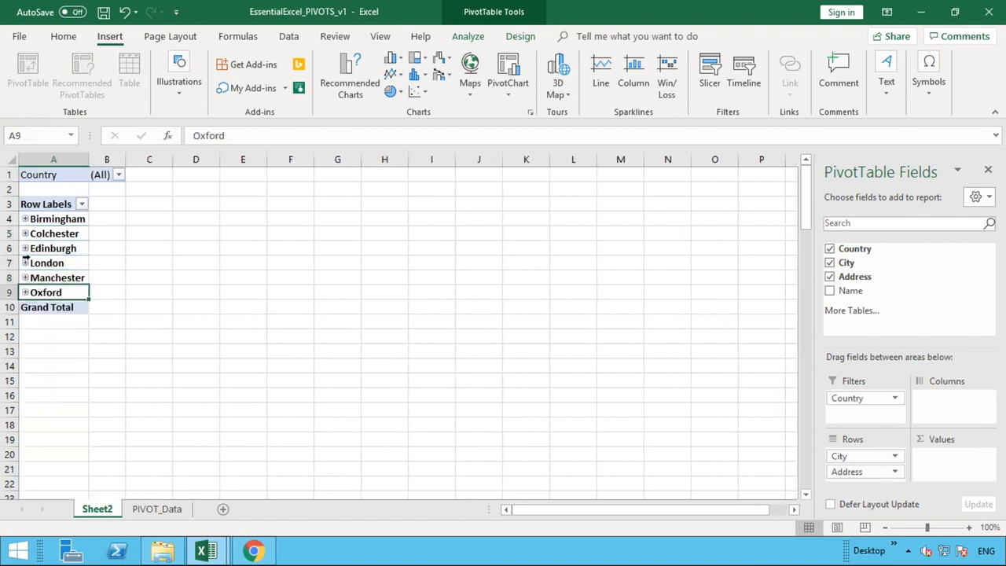
Expand Colchester and Edinburgh one at a time to view their addresses, collapsing each city again.
{"action": "left_click", "coordinate": [25, 233]}
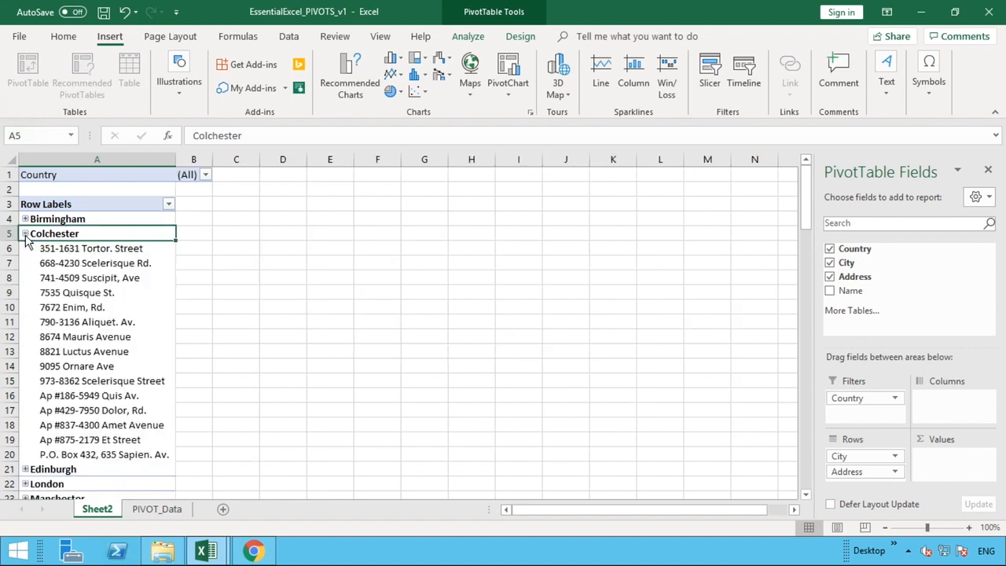
{"action": "left_click", "coordinate": [25, 233]}
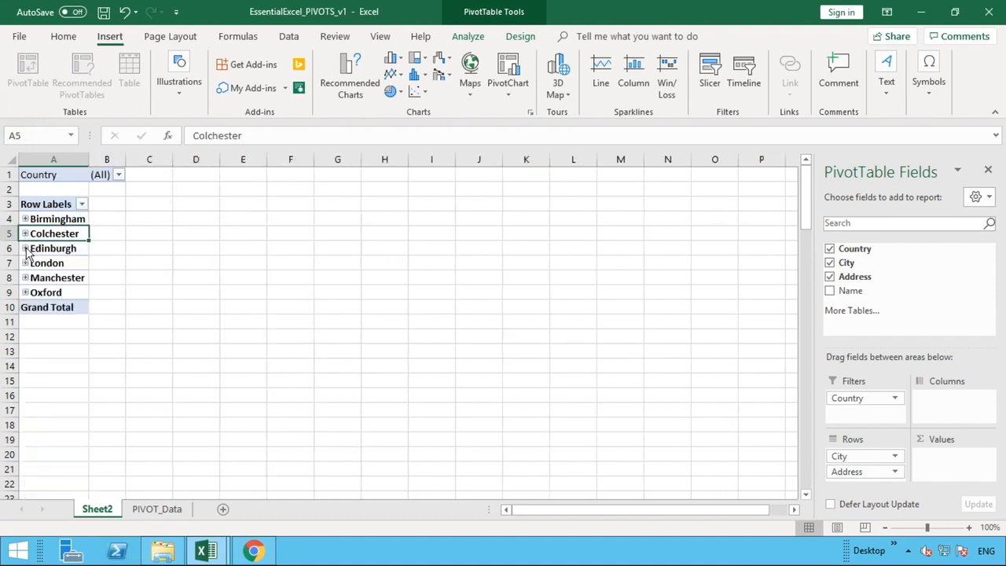
{"action": "left_click", "coordinate": [25, 249]}
{"action": "left_click", "coordinate": [25, 249]}
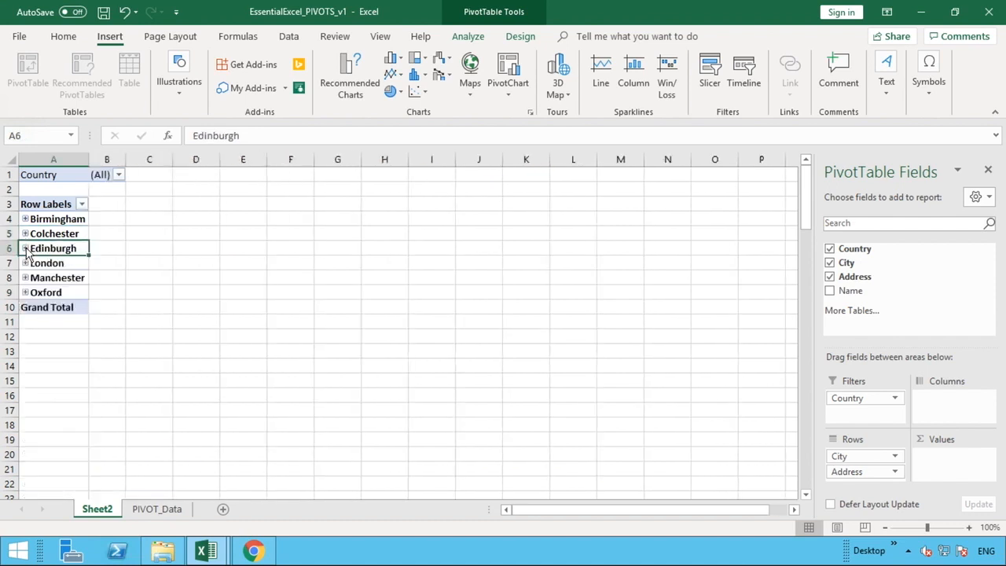
Expand Edinburgh's address list and add the Name field to the Rows area beneath Address.
{"action": "left_click", "coordinate": [26, 249]}
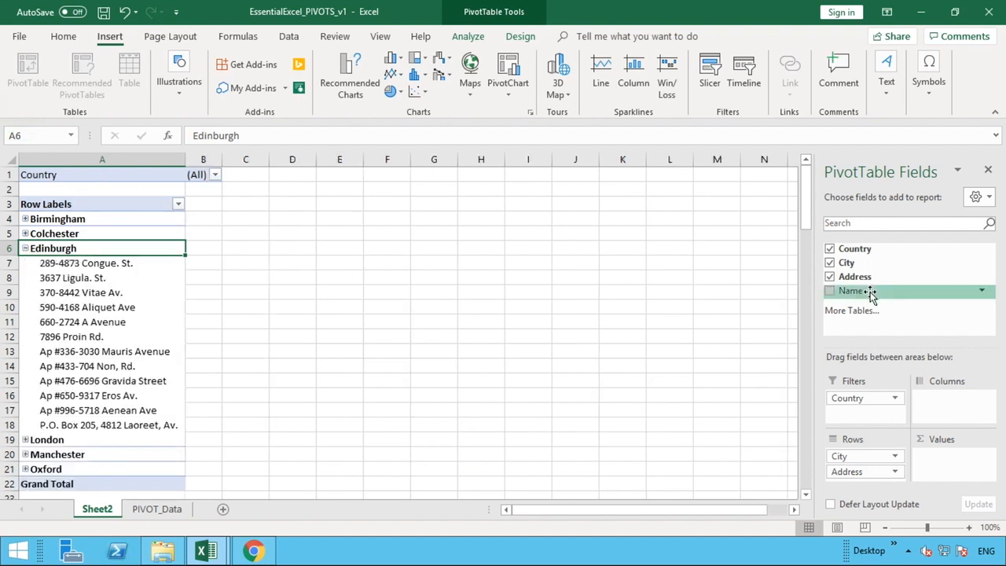
{"action": "left_click_drag", "start_coordinate": [871, 293], "coordinate": [872, 446]}
{"action": "left_click_drag", "start_coordinate": [872, 482], "coordinate": [871, 481]}
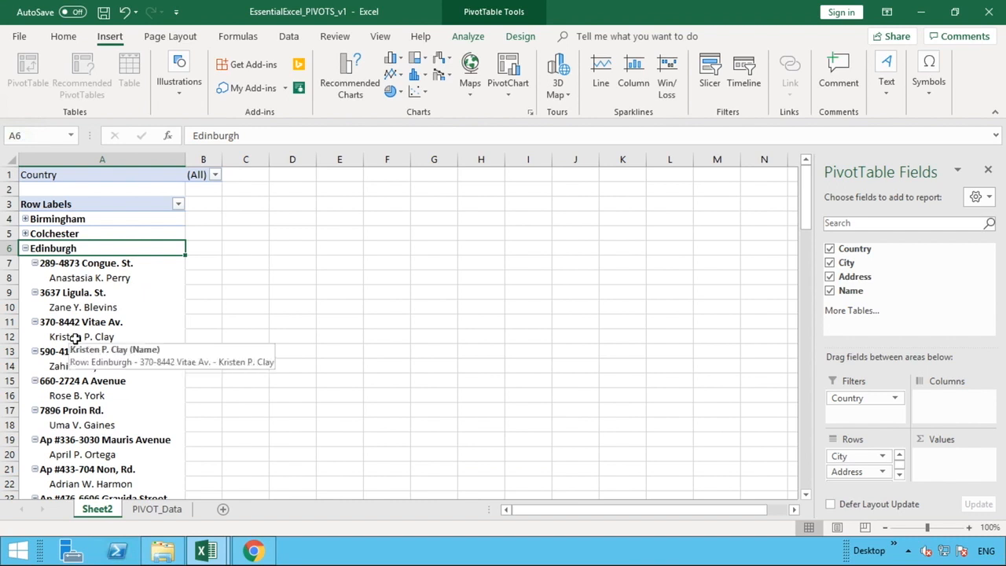
Collapse the first two addresses under Edinburgh, re-expanding the first to inspect the name nested beneath it before collapsing it again.
{"action": "left_click", "coordinate": [35, 264]}
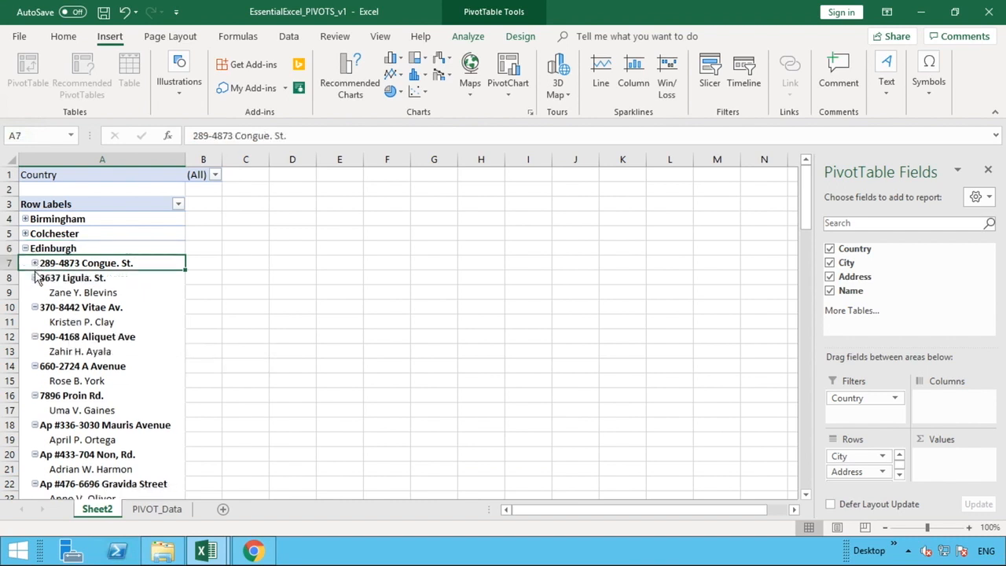
{"action": "left_click", "coordinate": [34, 278]}
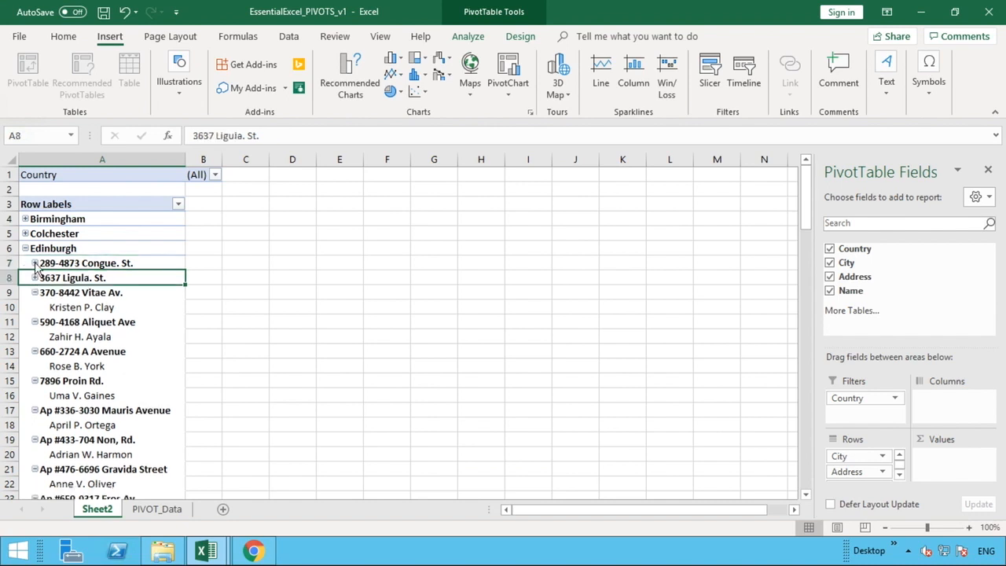
{"action": "left_click", "coordinate": [35, 263]}
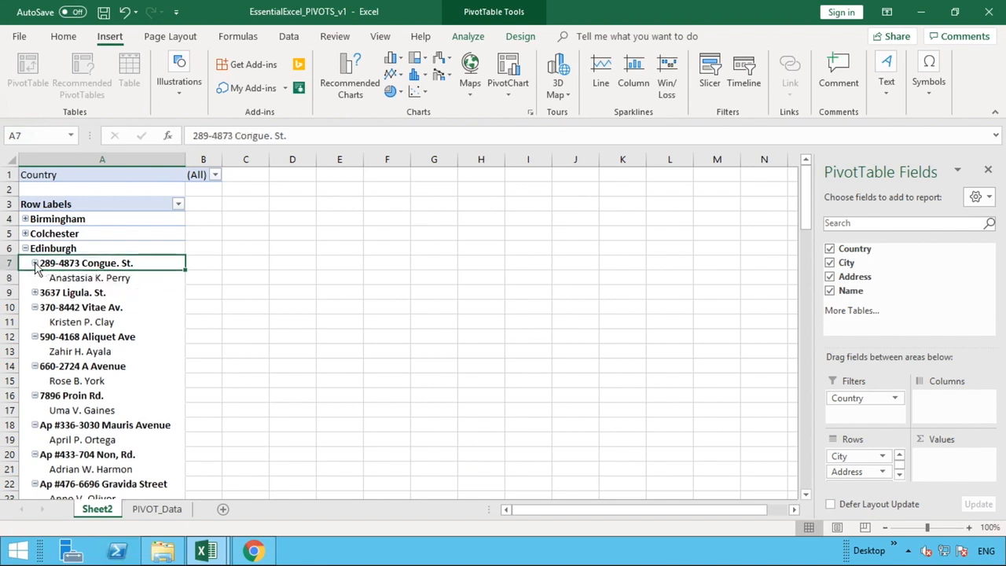
{"action": "left_click", "coordinate": [75, 278]}
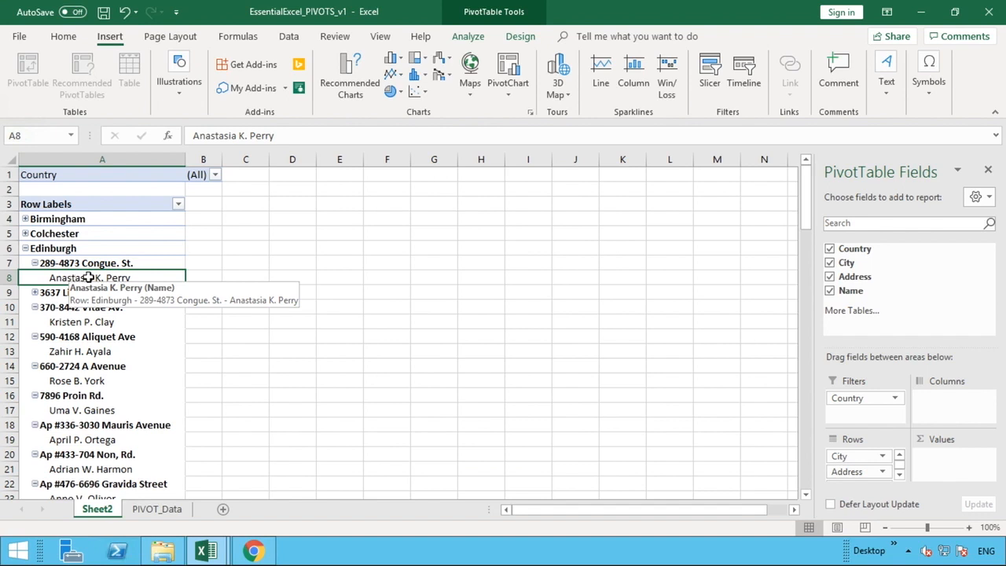
{"action": "left_click", "coordinate": [35, 263]}
{"action": "left_click", "coordinate": [35, 264]}
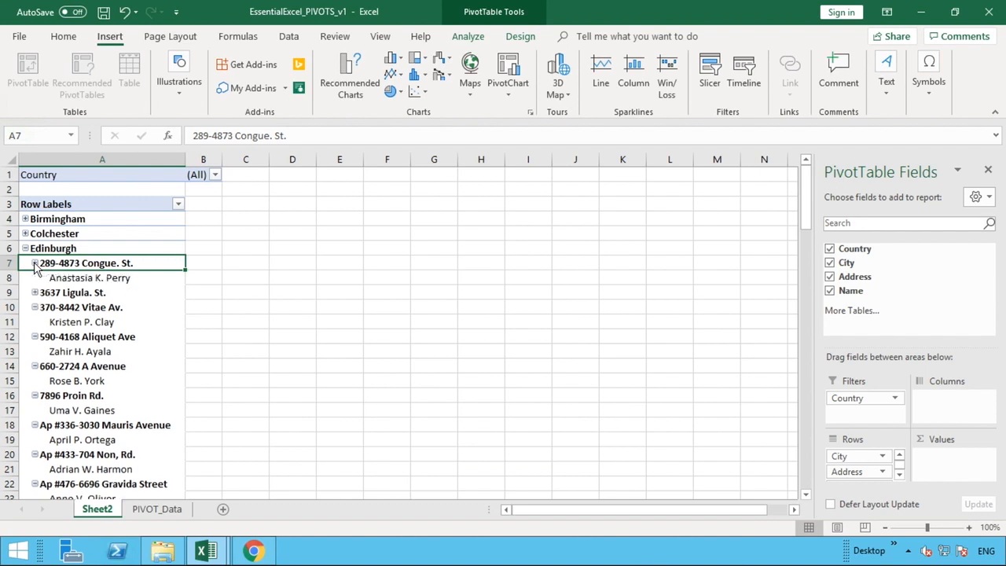
{"action": "left_click", "coordinate": [34, 263]}
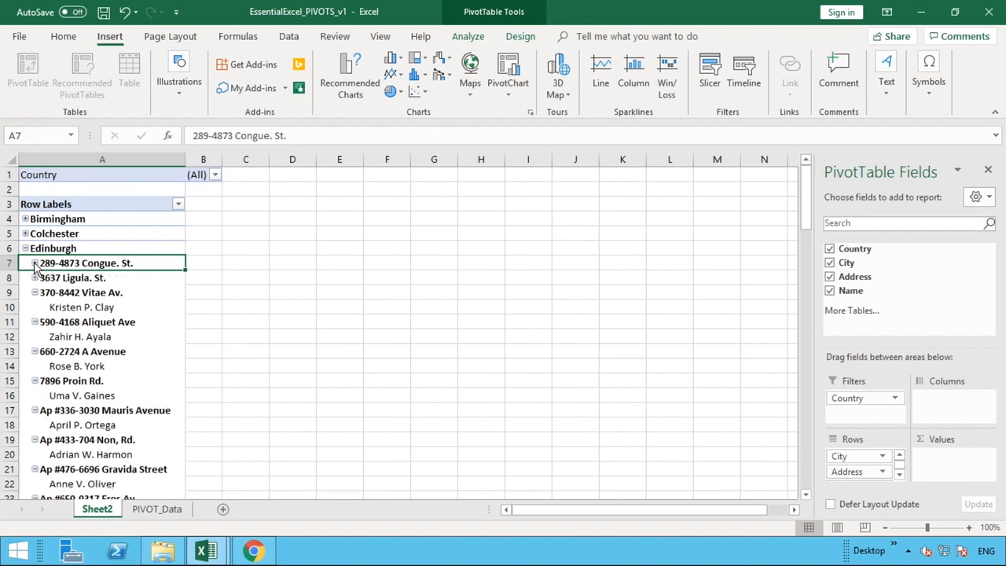
Collapse the entire Address field to hide all names, and collapse Edinburgh's address list.
{"action": "right_click", "coordinate": [85, 266]}
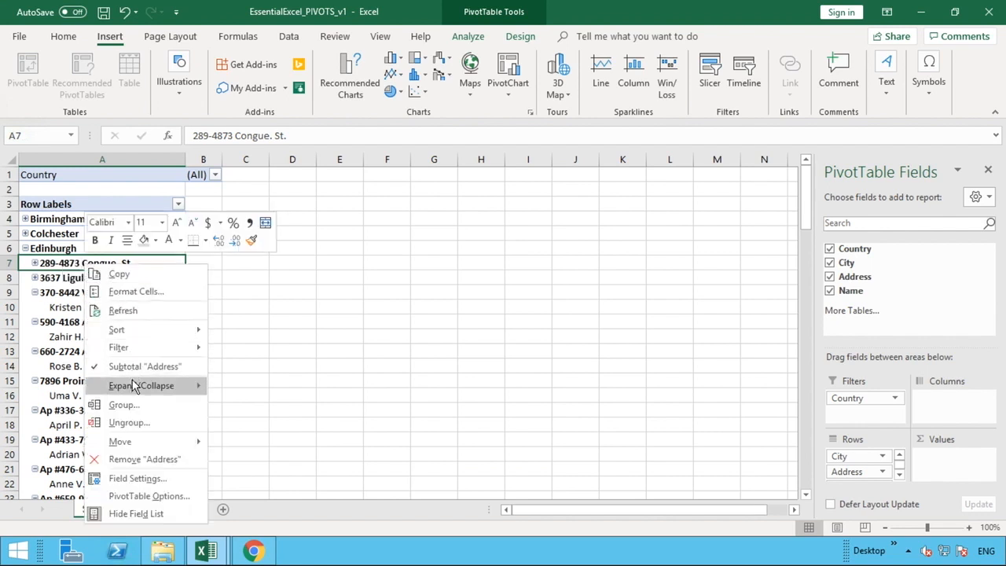
{"action": "mouse_move", "coordinate": [132, 383]}
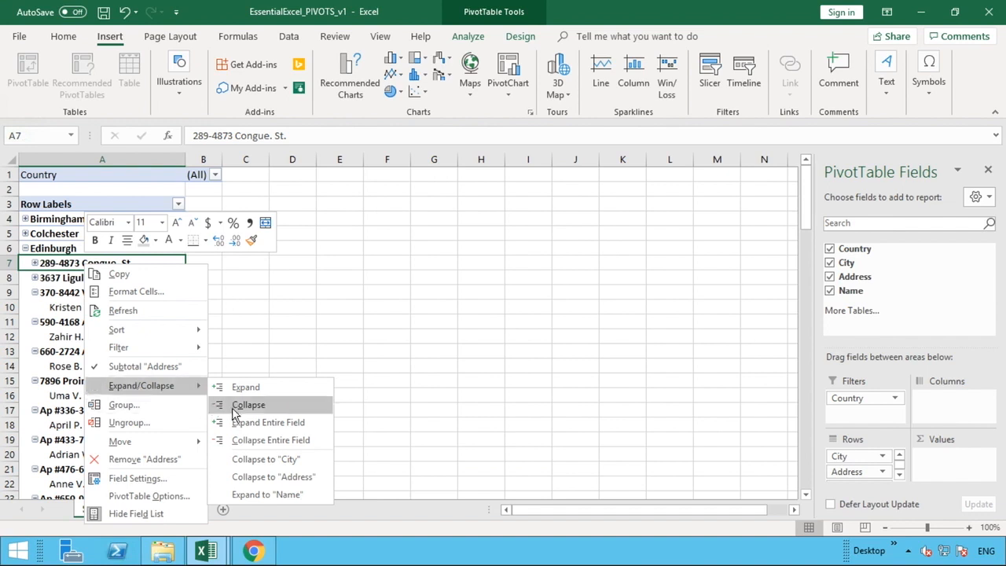
{"action": "left_click", "coordinate": [256, 442]}
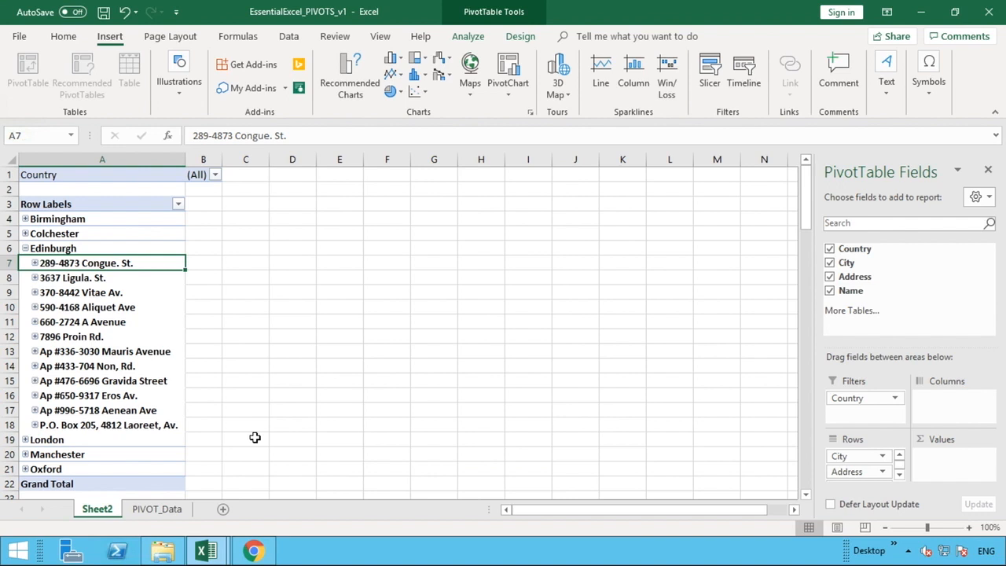
{"action": "left_click", "coordinate": [146, 249]}
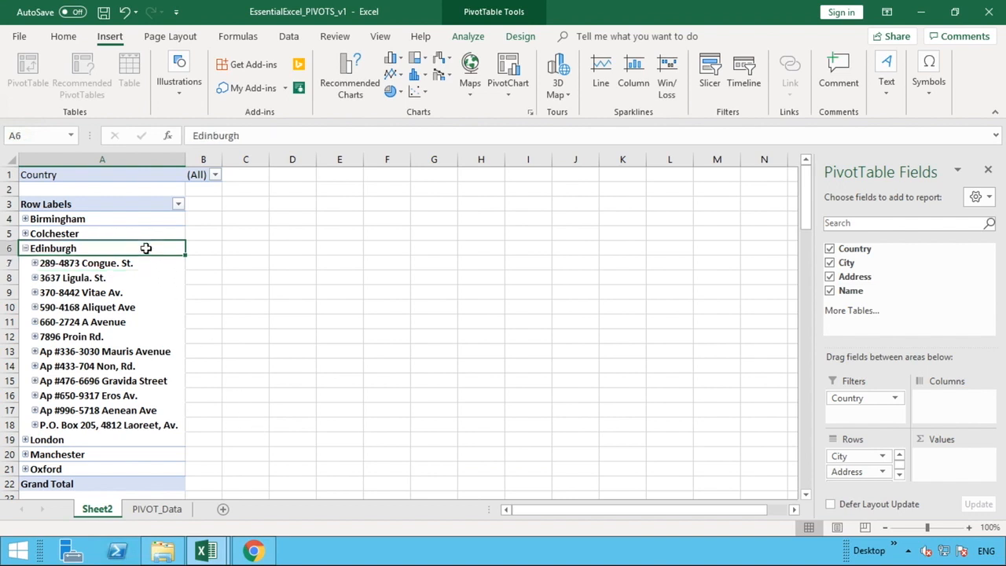
{"action": "left_click", "coordinate": [25, 248]}
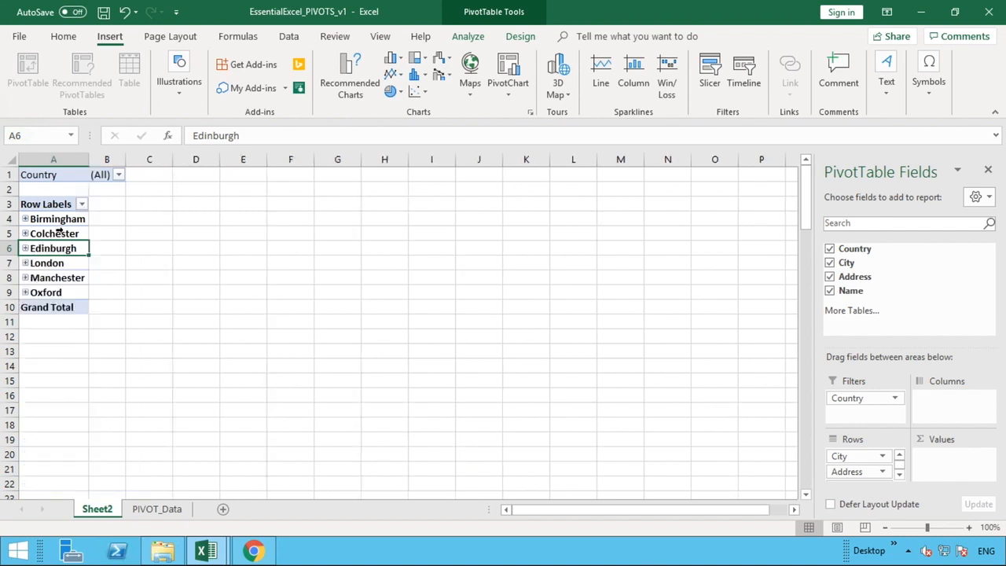
Expand the entire City field from the Colchester row to show the addresses under every city.
{"action": "left_click", "coordinate": [69, 233]}
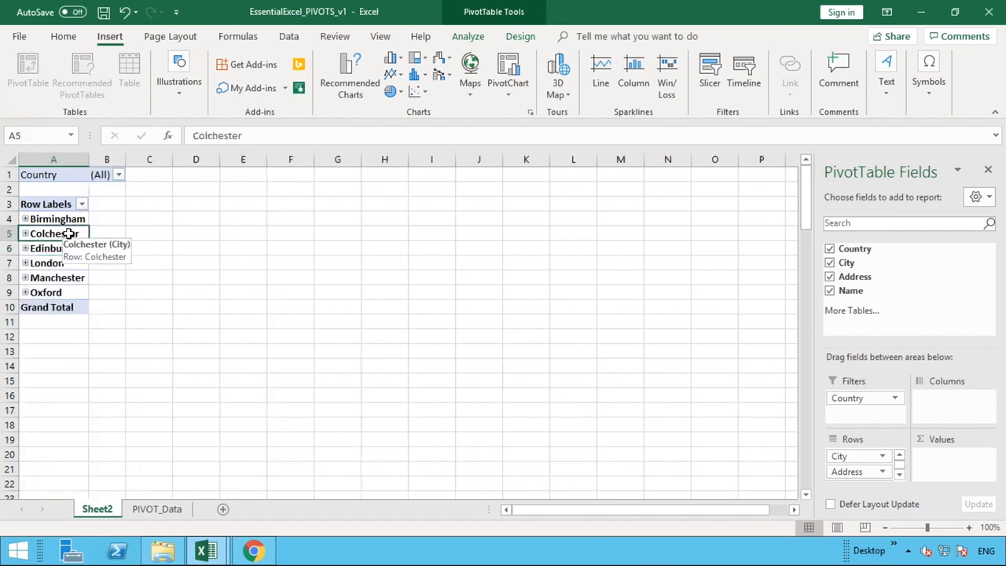
{"action": "right_click", "coordinate": [69, 234]}
{"action": "mouse_move", "coordinate": [132, 364]}
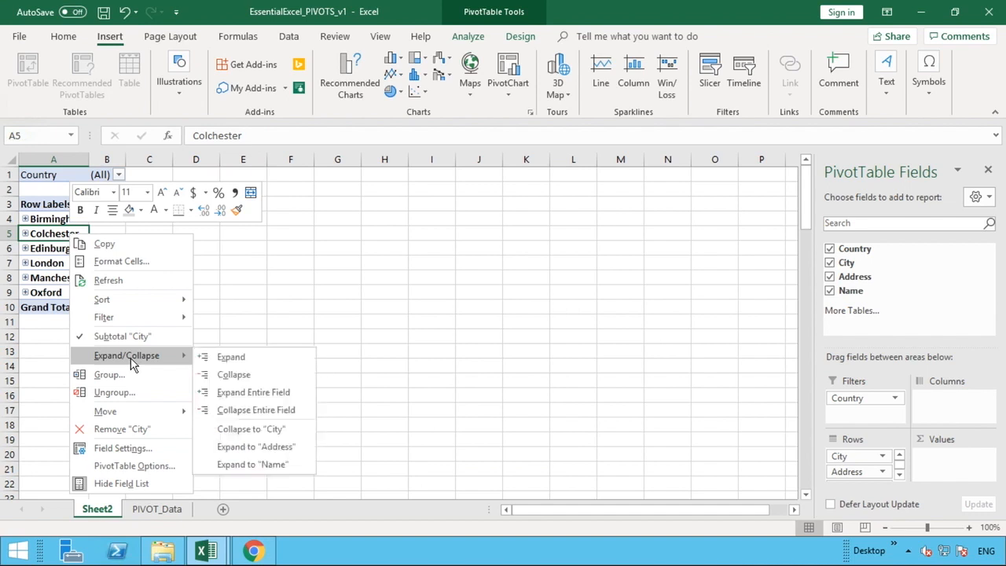
{"action": "left_click", "coordinate": [253, 395]}
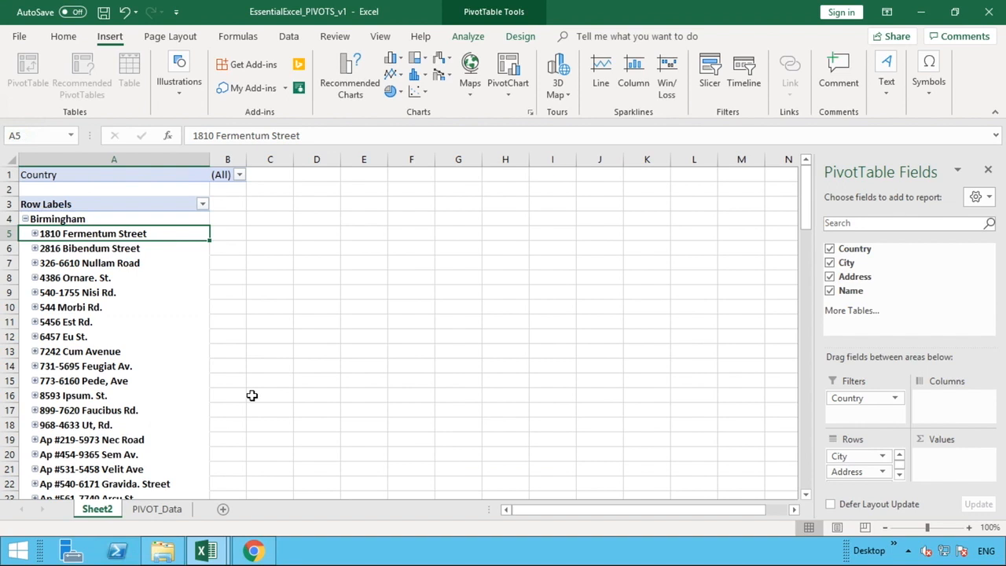
Collapse the entire City field from the Birmingham row to hide the addresses under every city.
{"action": "left_click", "coordinate": [57, 220]}
{"action": "right_click", "coordinate": [59, 223]}
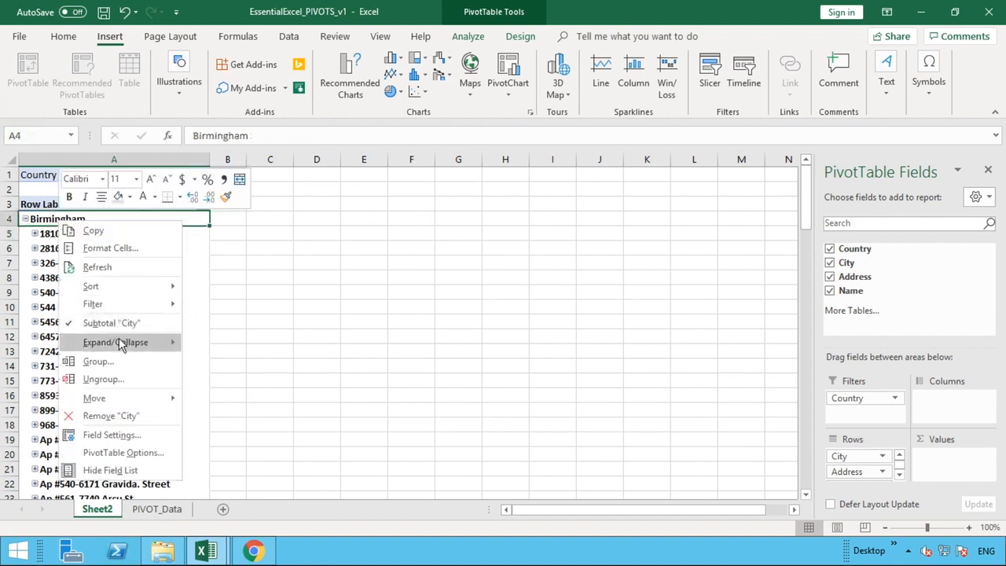
{"action": "mouse_move", "coordinate": [128, 344]}
{"action": "left_click", "coordinate": [236, 396]}
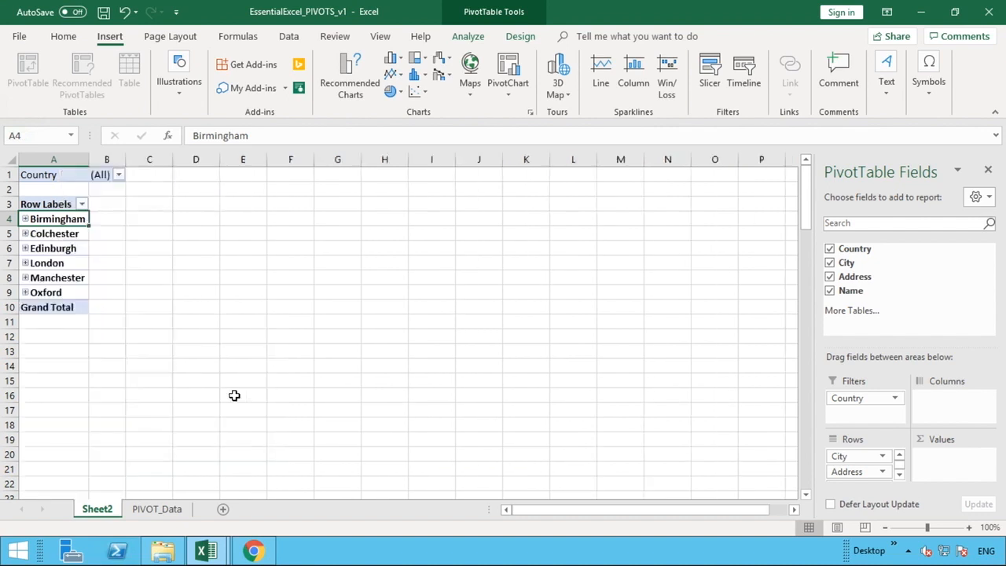
{"action": "left_click", "coordinate": [233, 395]}
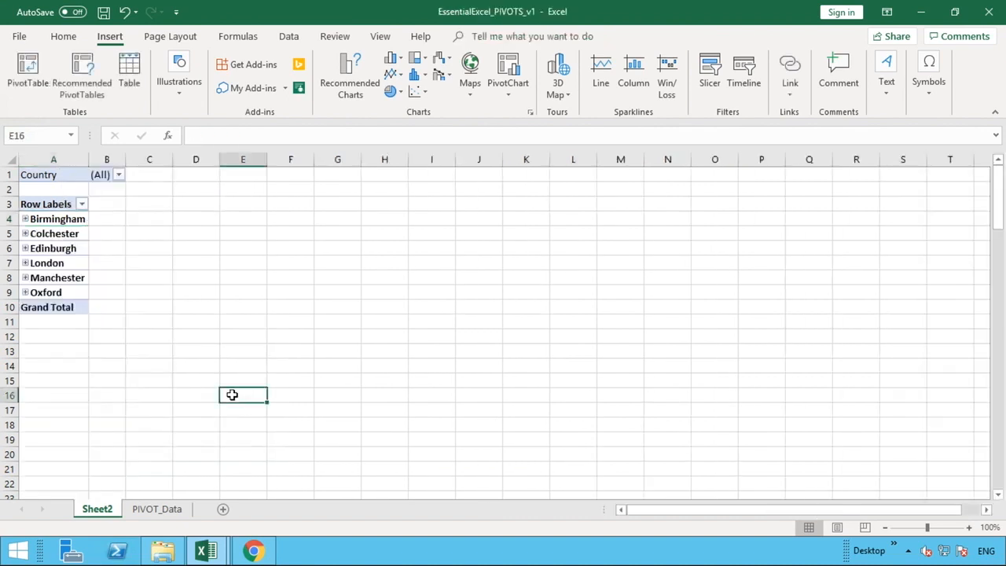
Enlarge the PivotTable's field areas section and add the Name field to Values to count names per city.
{"action": "left_click", "coordinate": [61, 278]}
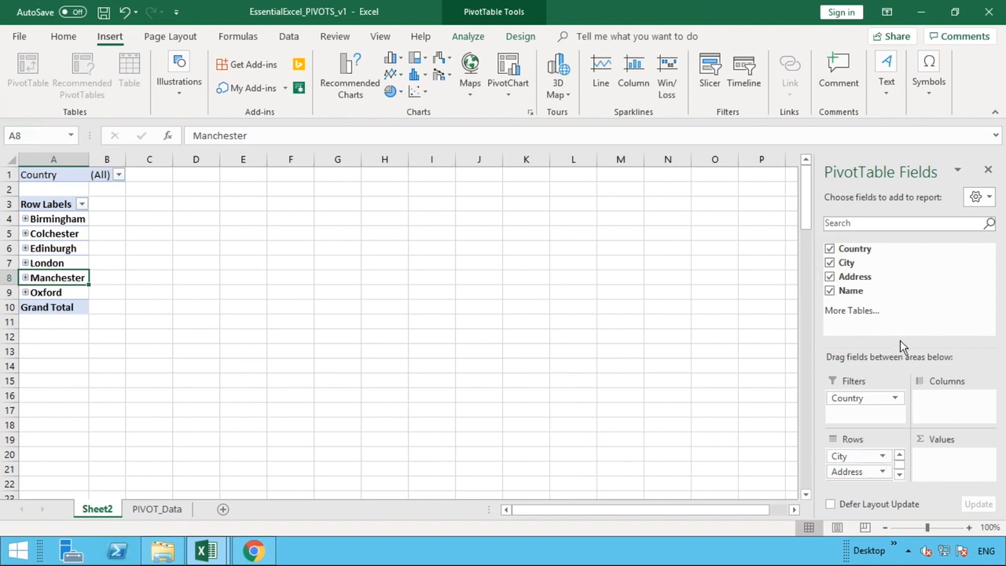
{"action": "left_click_drag", "start_coordinate": [903, 349], "coordinate": [900, 309]}
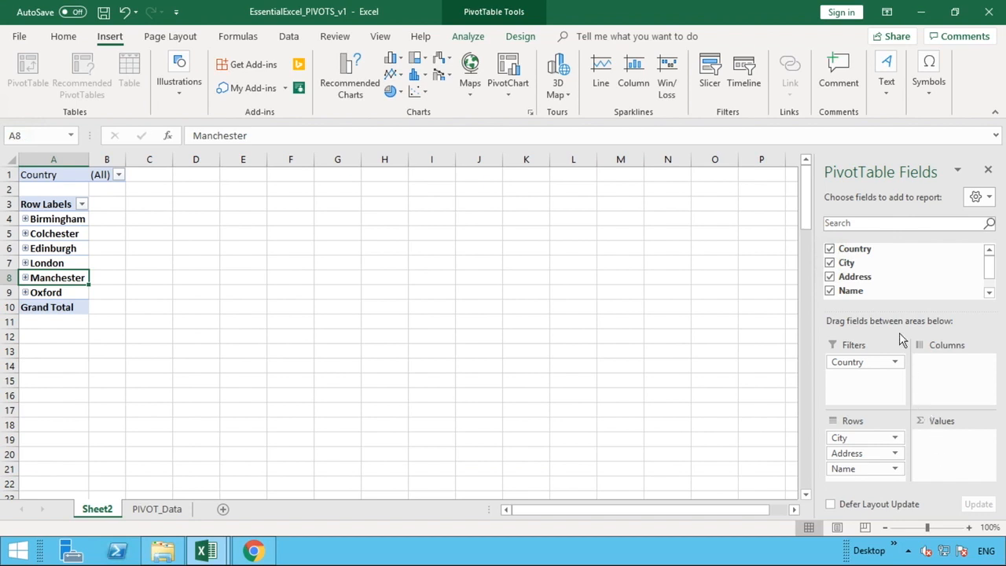
{"action": "left_click_drag", "start_coordinate": [889, 278], "coordinate": [881, 256]}
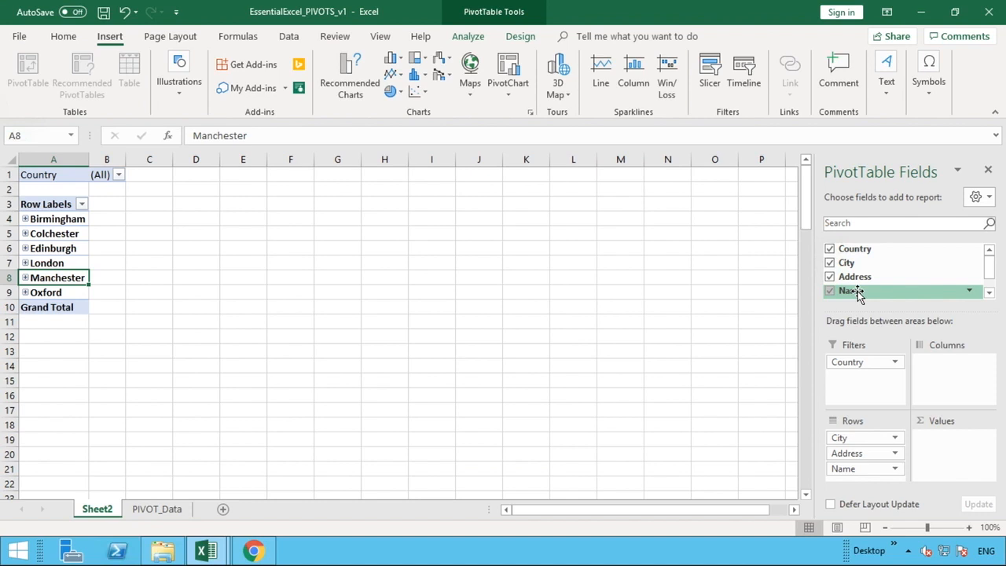
{"action": "left_click_drag", "start_coordinate": [857, 293], "coordinate": [948, 453]}
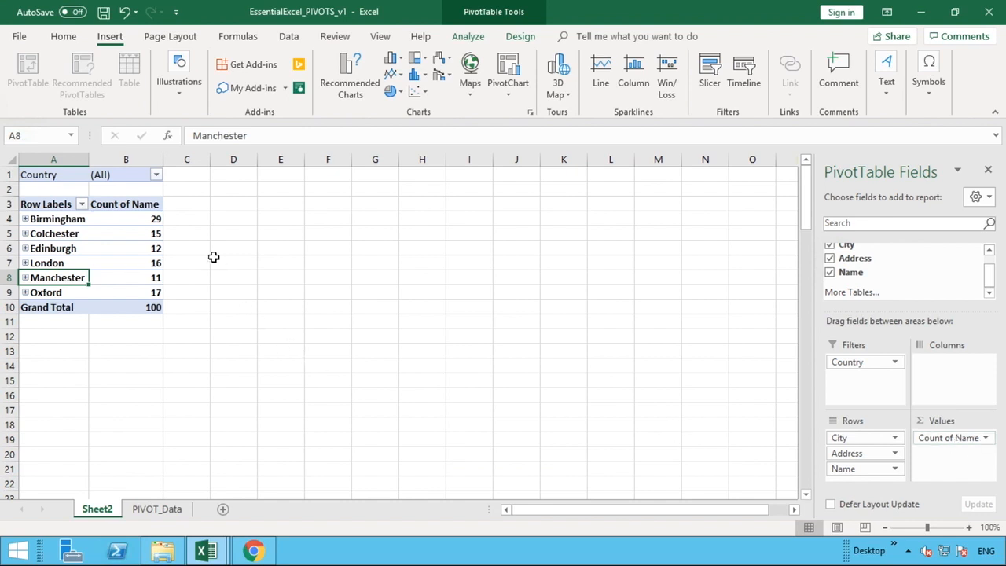
{"action": "mouse_move", "coordinate": [156, 247]}
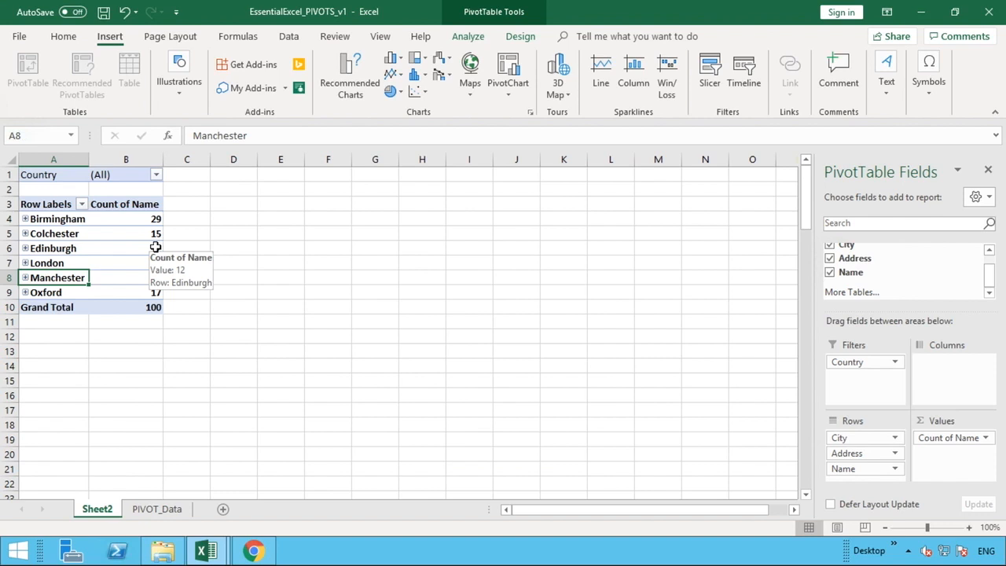
{"action": "mouse_move", "coordinate": [157, 223]}
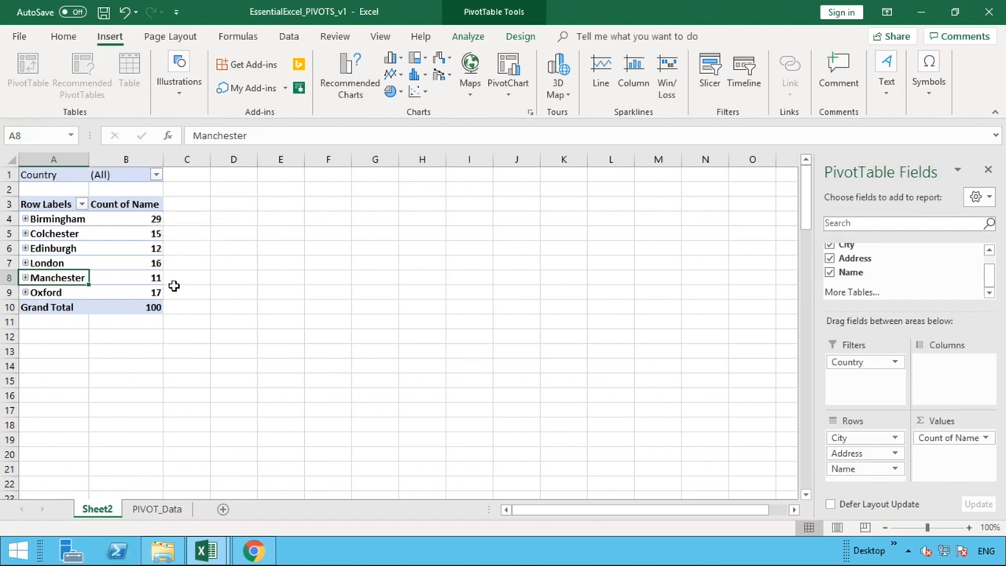
{"action": "left_click", "coordinate": [154, 307]}
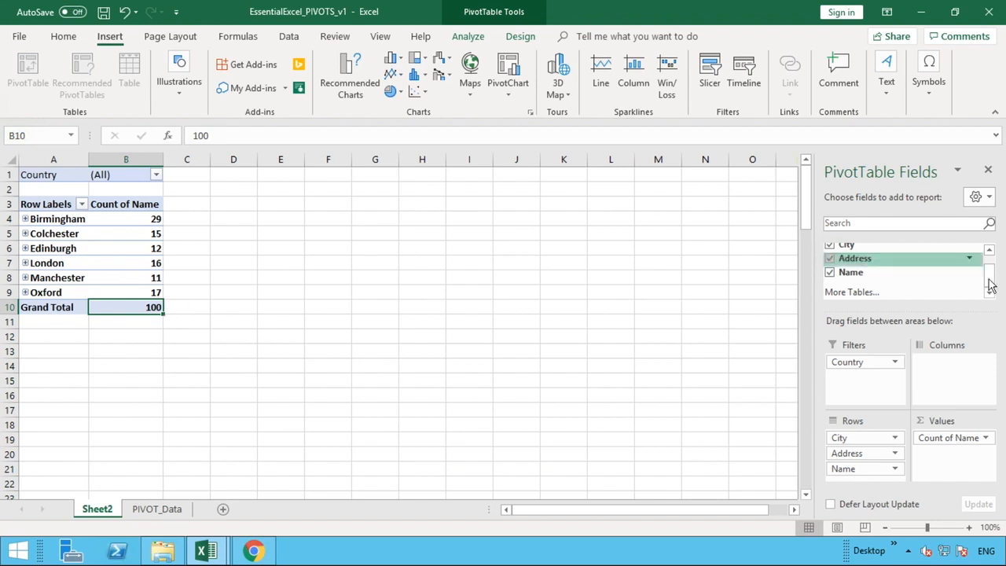
Move the City field from the Rows area to the Columns area.
{"action": "left_click_drag", "start_coordinate": [990, 281], "coordinate": [990, 269]}
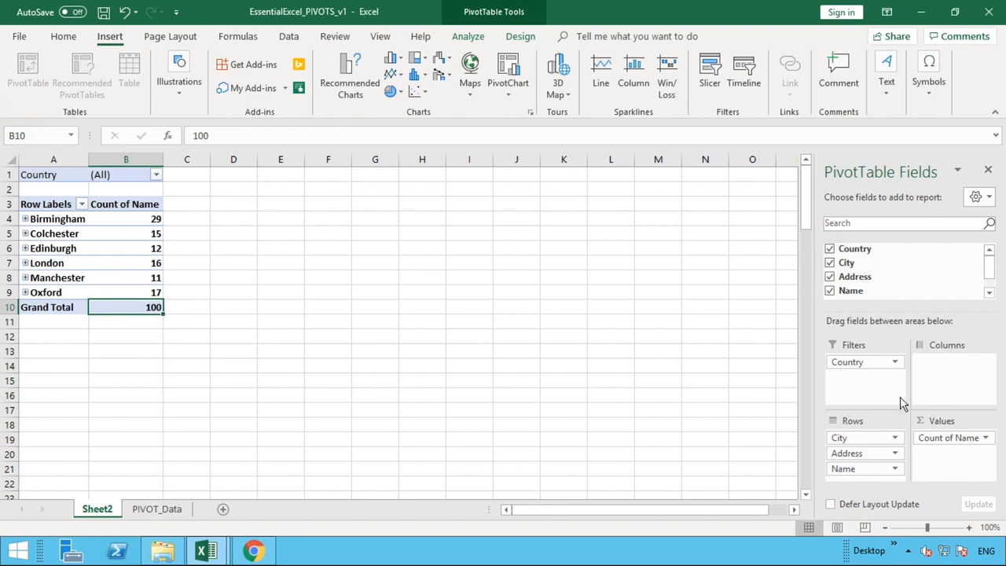
{"action": "left_click", "coordinate": [868, 440]}
{"action": "left_click_drag", "start_coordinate": [868, 439], "coordinate": [939, 380]}
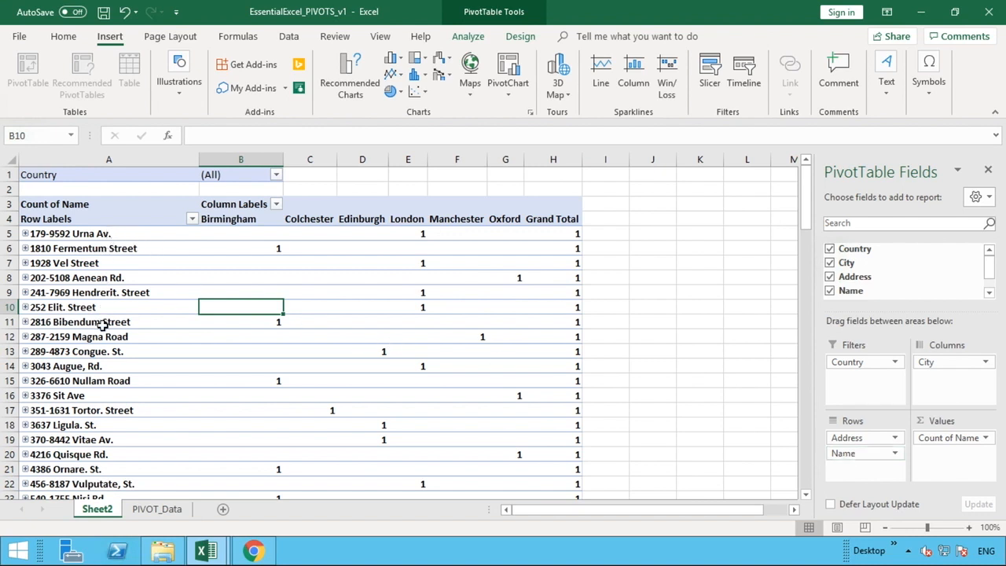
Expand the fourth address row to view its name, trace the row across to its Oxford count, and collapse it again.
{"action": "left_click", "coordinate": [25, 278]}
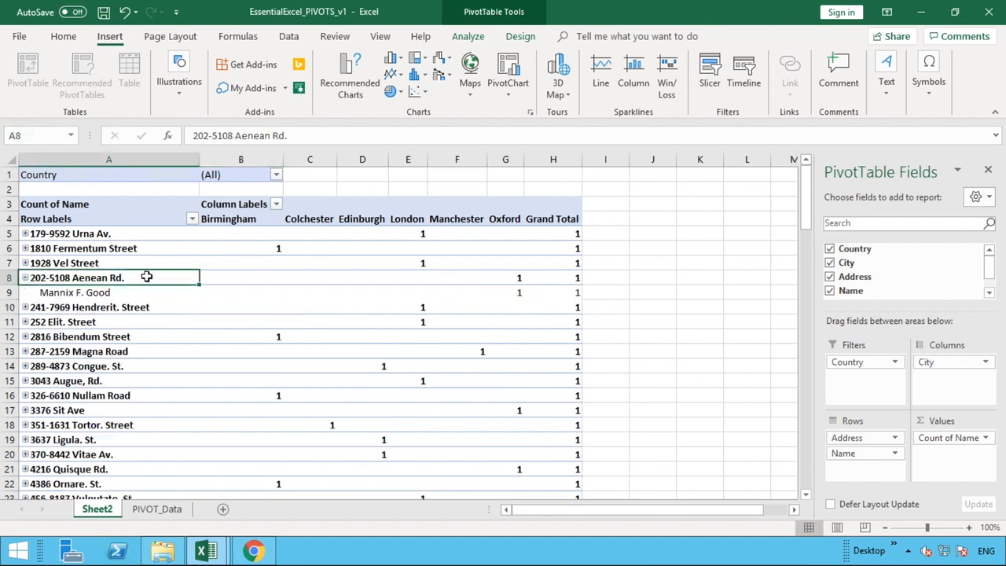
{"action": "left_click_drag", "start_coordinate": [146, 277], "coordinate": [503, 277]}
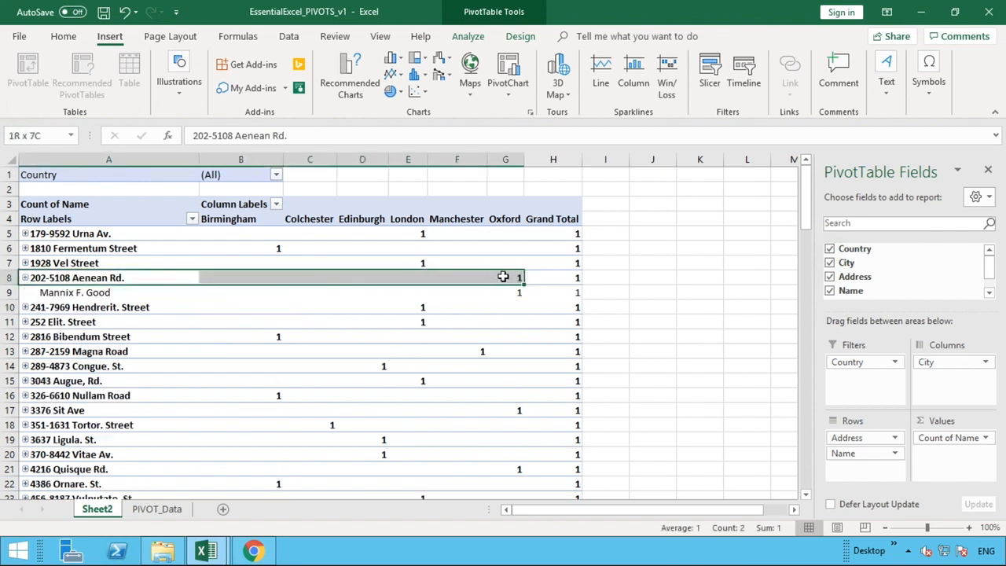
{"action": "left_click", "coordinate": [503, 277]}
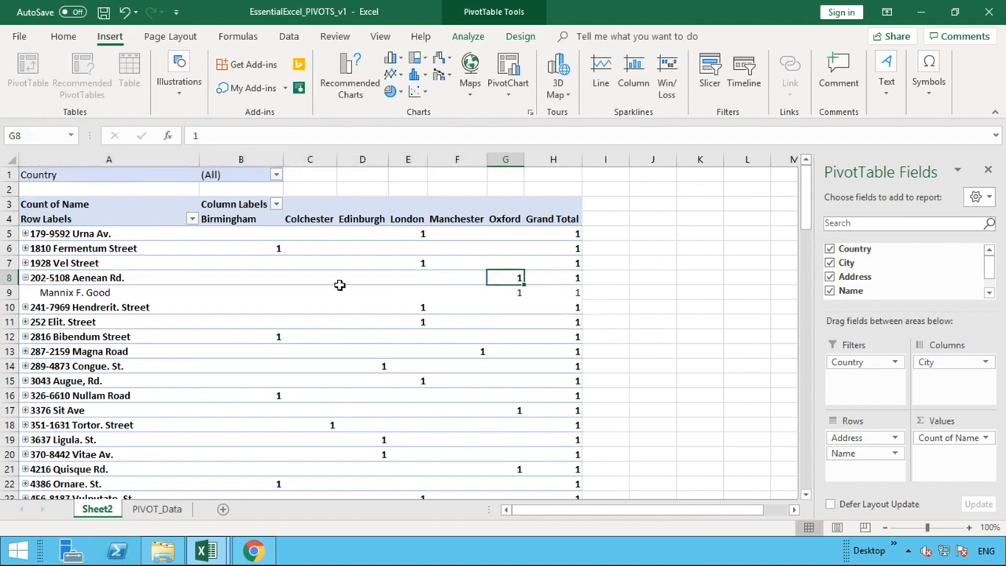
{"action": "left_click", "coordinate": [25, 279]}
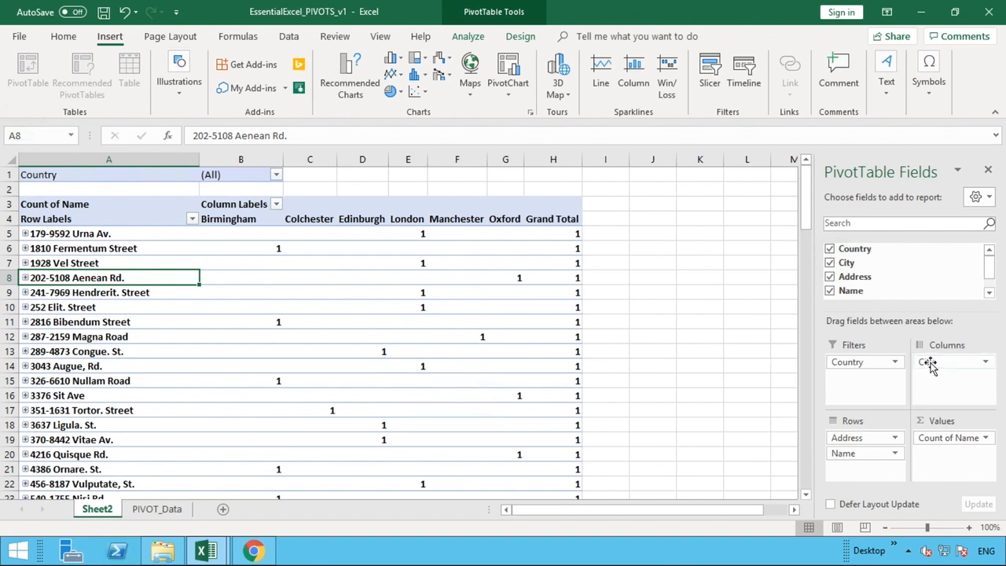
Move the City field to the start of the Rows area and Country from Filters to Columns, and review the city rows and country column.
{"action": "left_click_drag", "start_coordinate": [929, 366], "coordinate": [862, 438]}
{"action": "left_click_drag", "start_coordinate": [852, 361], "coordinate": [940, 369]}
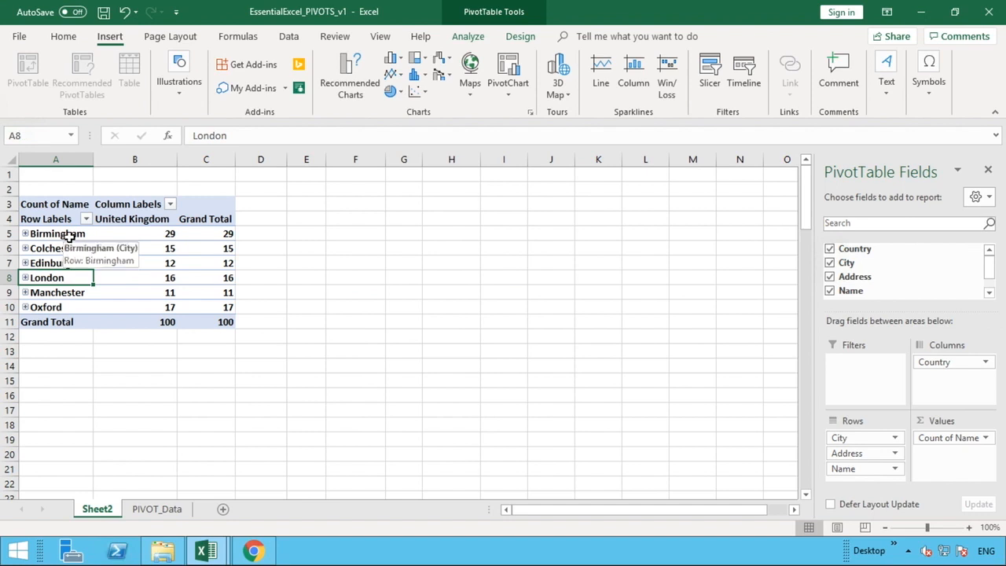
{"action": "left_click_drag", "start_coordinate": [68, 233], "coordinate": [63, 307]}
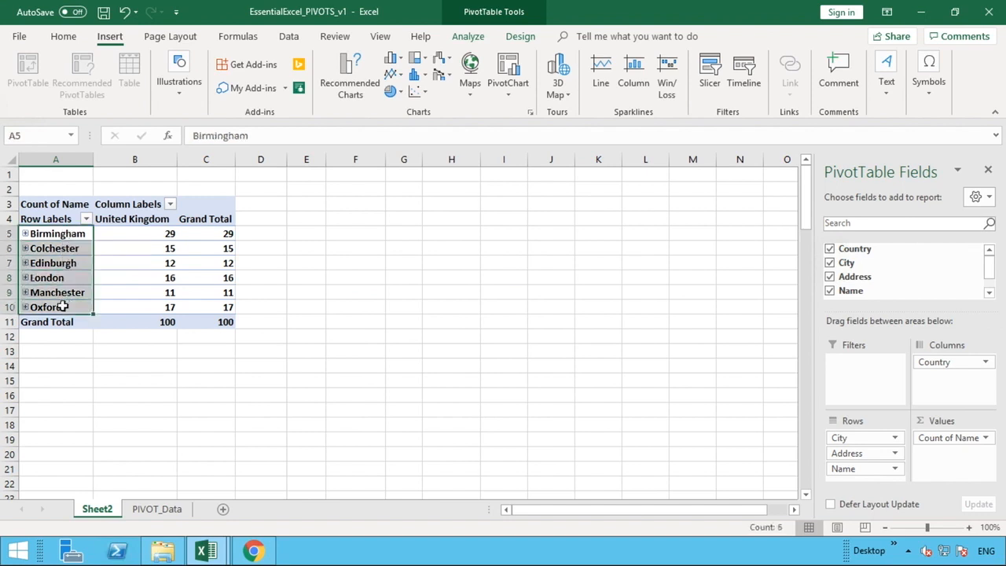
{"action": "left_click_drag", "start_coordinate": [140, 222], "coordinate": [312, 219]}
{"action": "left_click", "coordinate": [143, 219]}
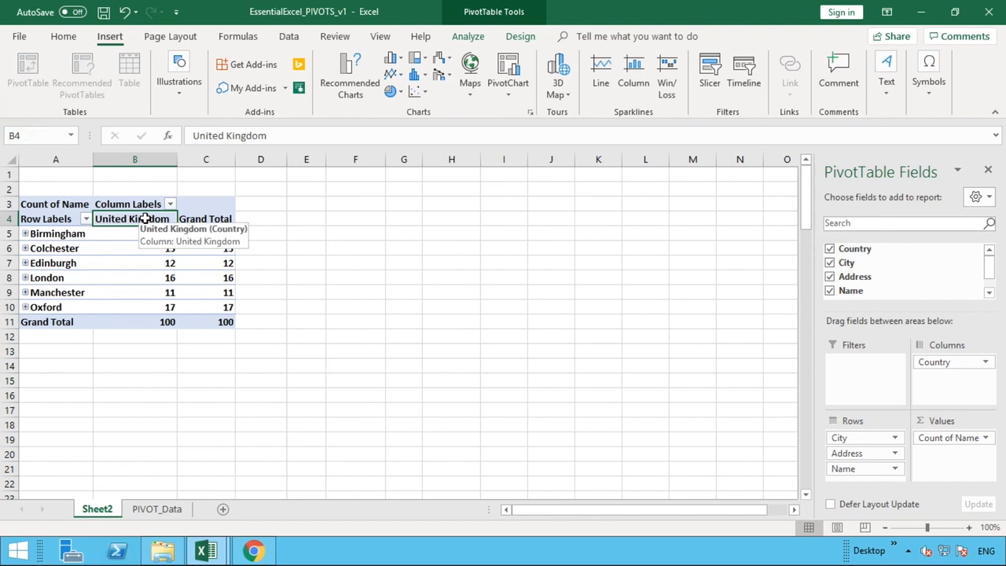
{"action": "left_click", "coordinate": [199, 216]}
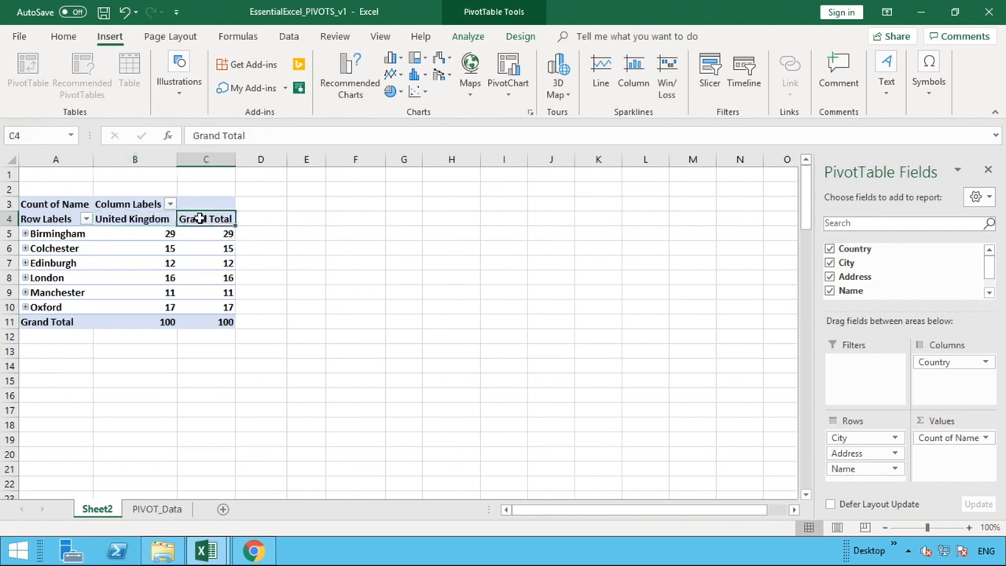
{"action": "left_click", "coordinate": [259, 220]}
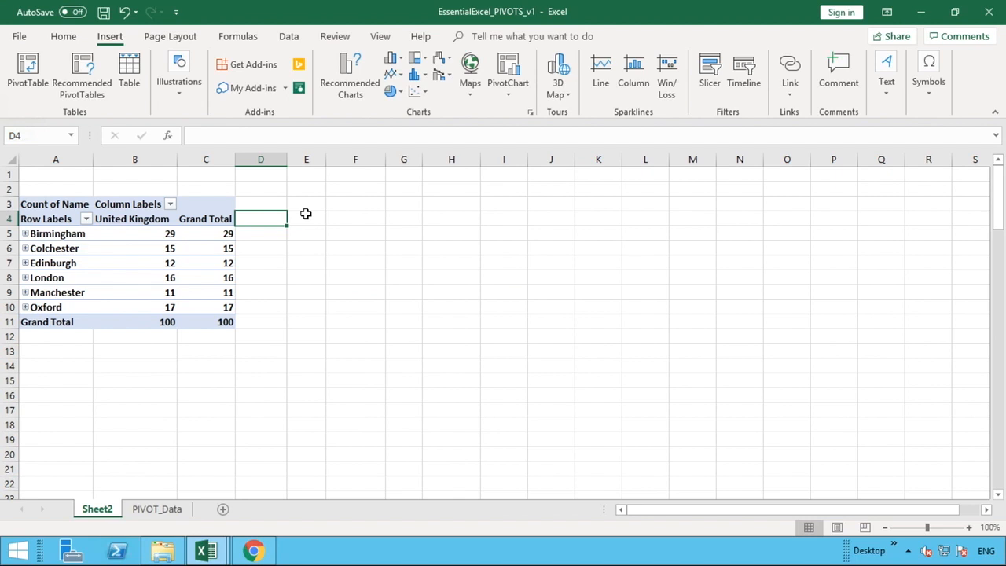
Move the City field from the Rows area to Filters and filter the PivotTable to Birmingham.
{"action": "left_click", "coordinate": [217, 234]}
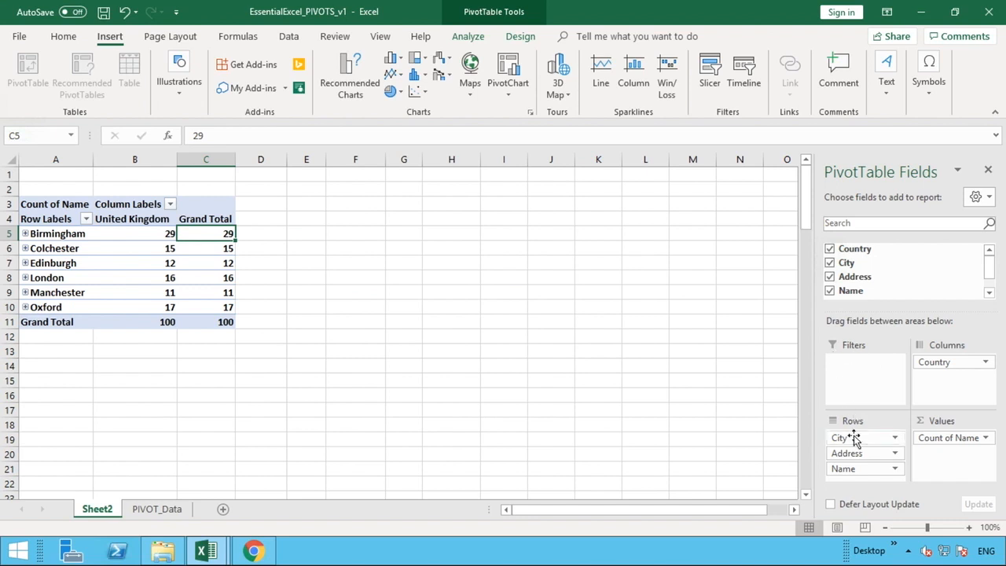
{"action": "left_click_drag", "start_coordinate": [845, 438], "coordinate": [859, 381]}
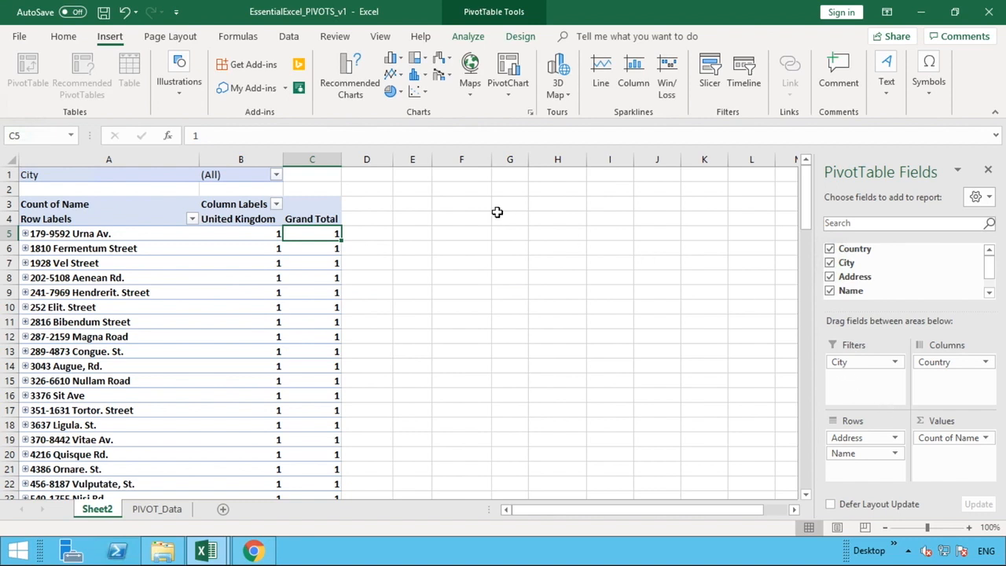
{"action": "left_click", "coordinate": [277, 175]}
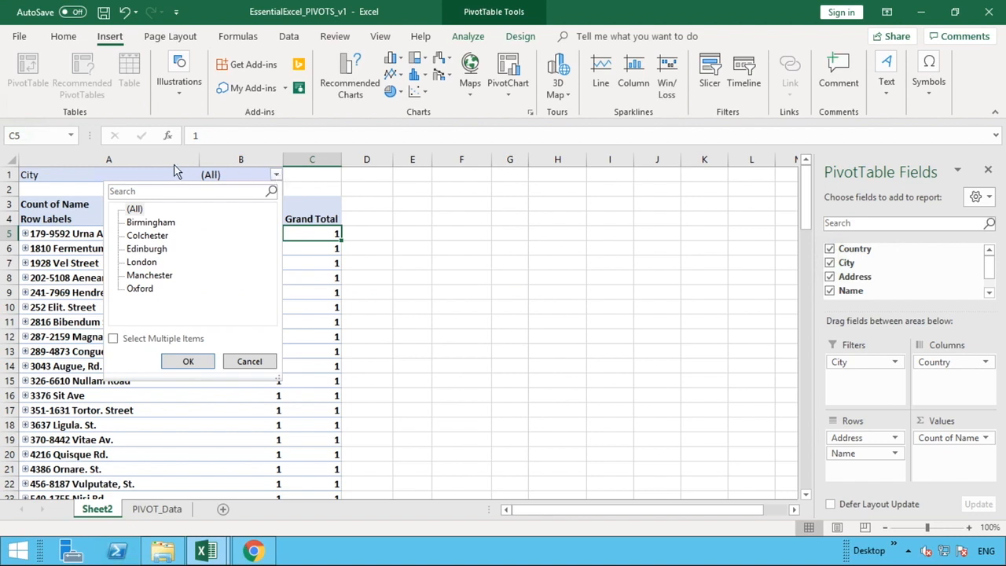
{"action": "left_click", "coordinate": [166, 224]}
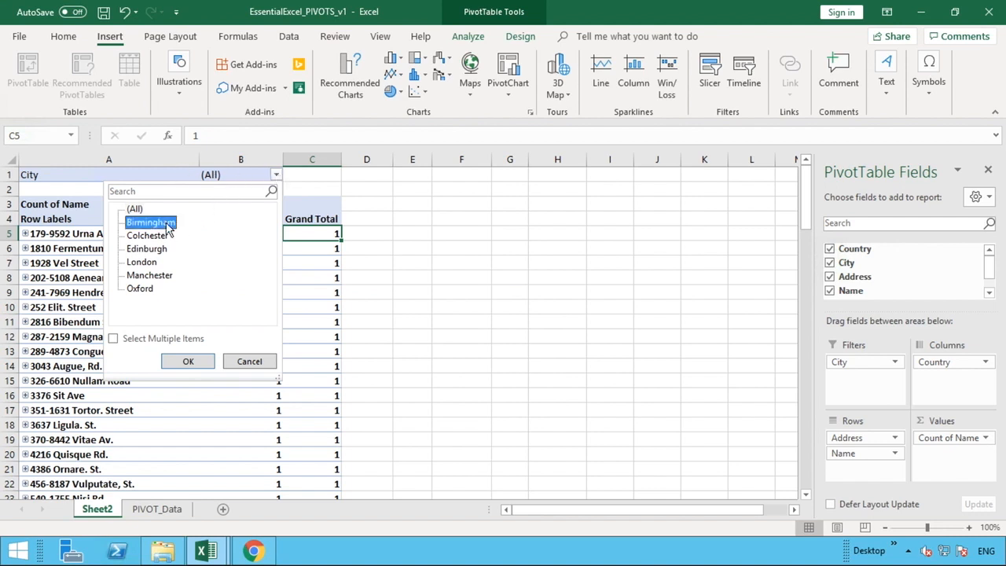
{"action": "left_click", "coordinate": [188, 361]}
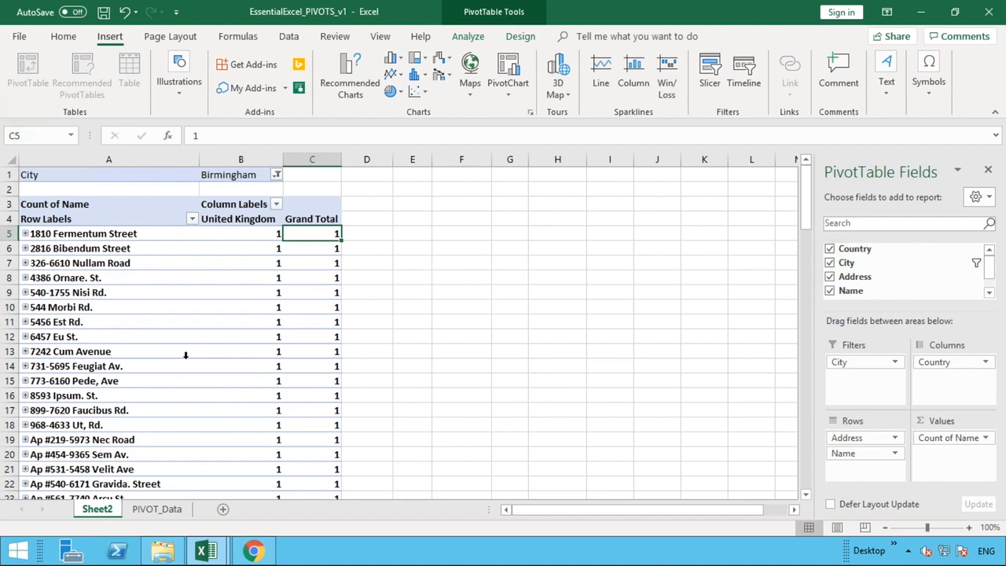
Change the PivotTable's City filter to Edinburgh.
{"action": "left_click", "coordinate": [277, 175]}
{"action": "left_click", "coordinate": [165, 250]}
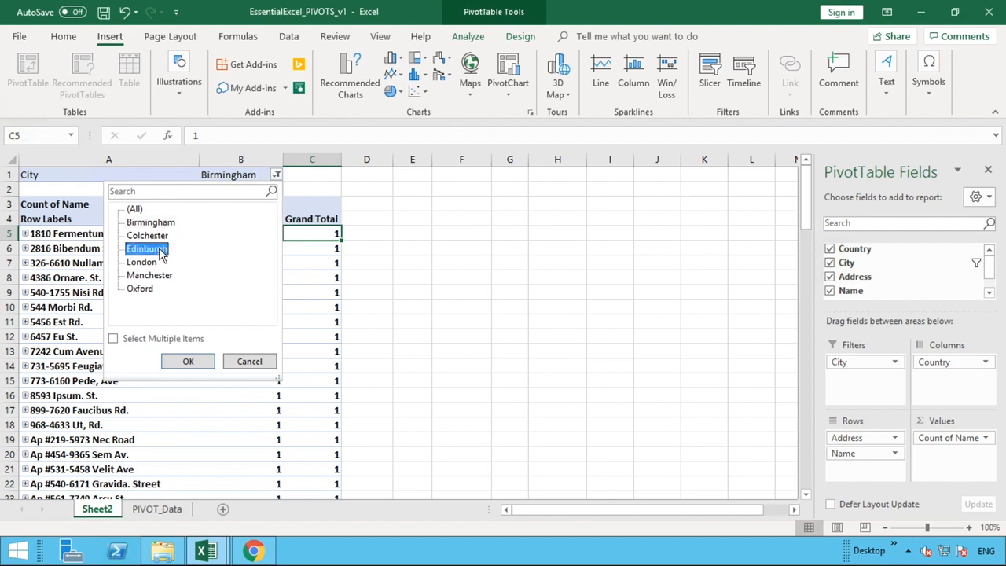
{"action": "left_click", "coordinate": [179, 359]}
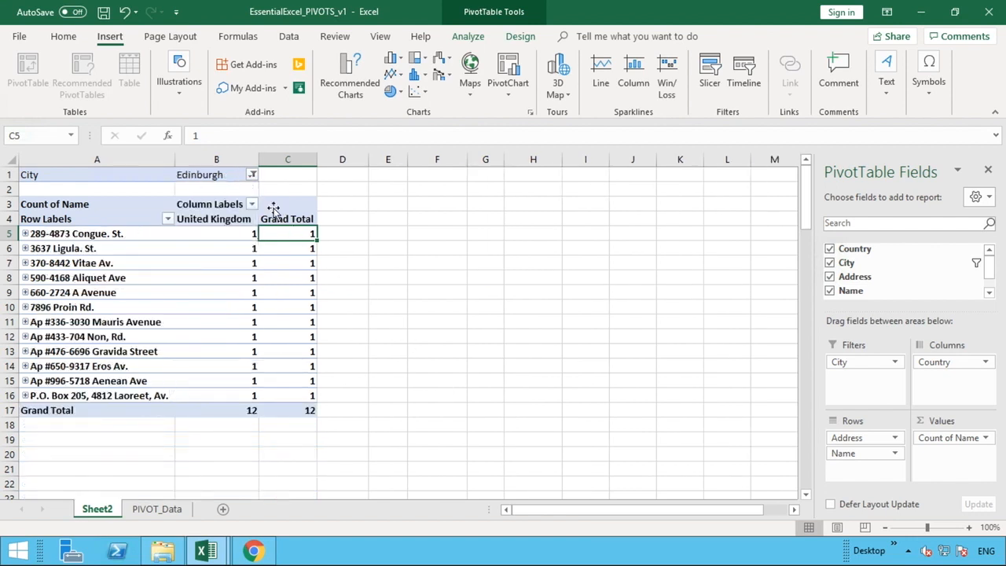
Reset the City filter to all cities with multiple-item selection enabled, and move the City field back to the start of the Rows area.
{"action": "left_click", "coordinate": [252, 174]}
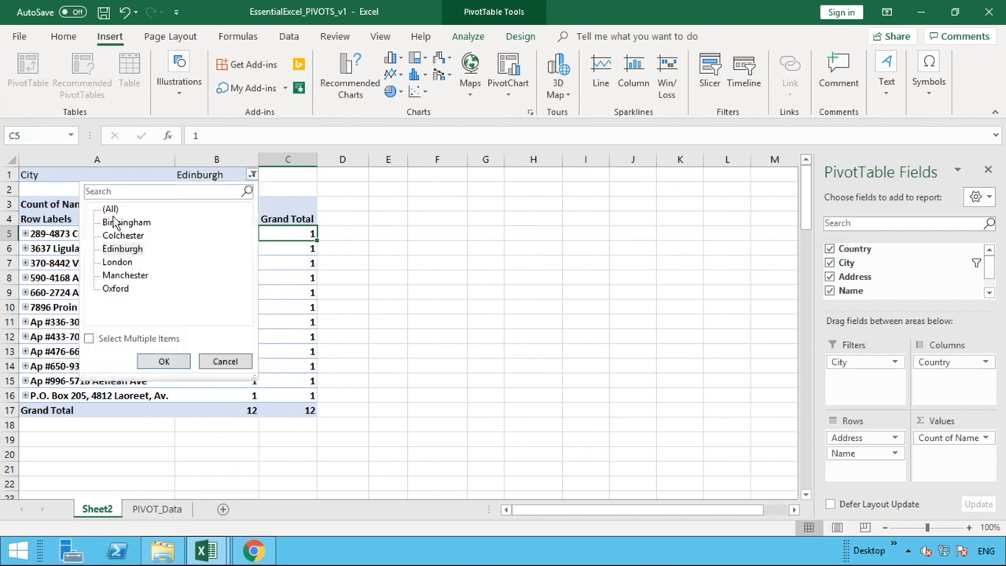
{"action": "left_click", "coordinate": [89, 340]}
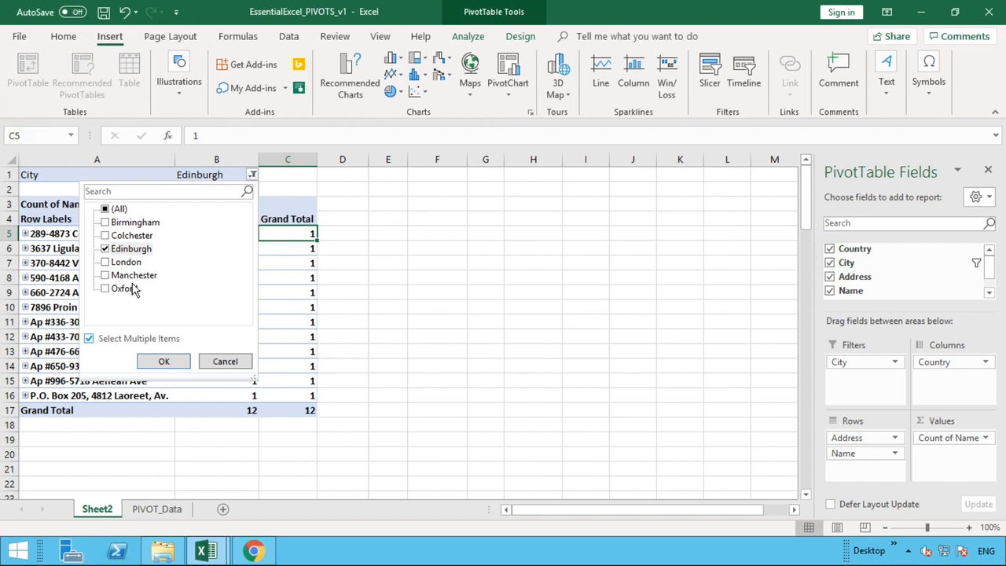
{"action": "left_click", "coordinate": [111, 267]}
{"action": "left_click", "coordinate": [105, 275]}
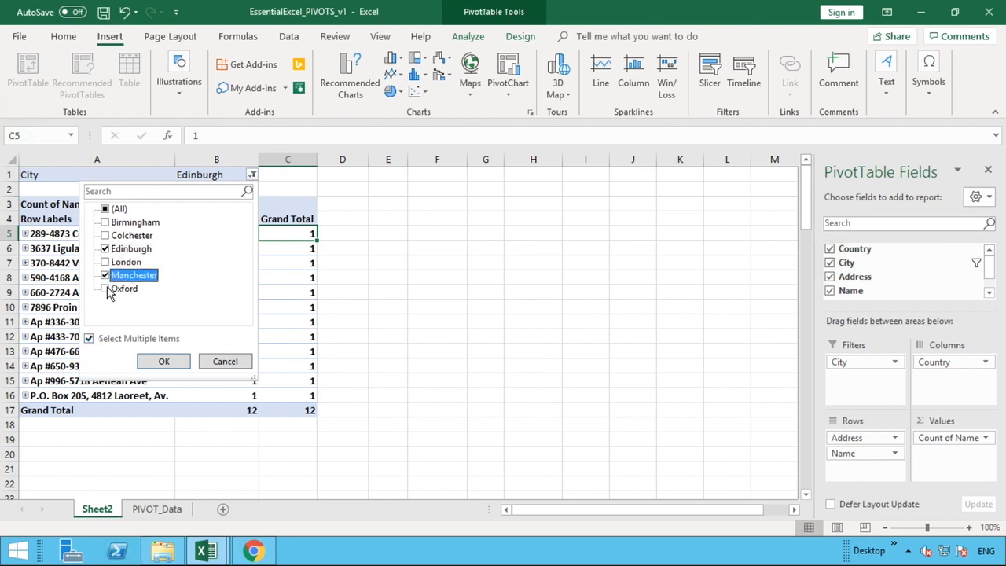
{"action": "left_click", "coordinate": [105, 289]}
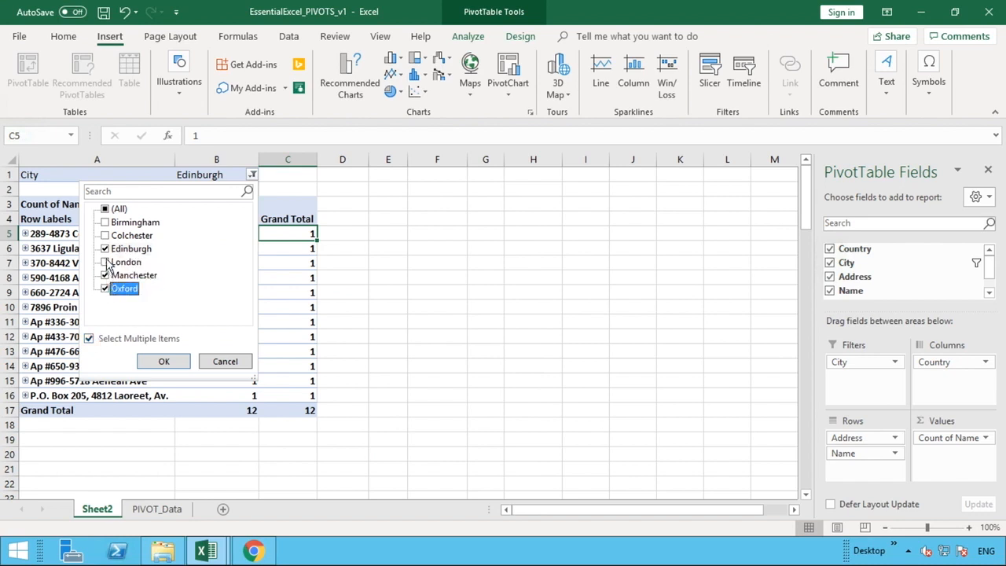
{"action": "left_click", "coordinate": [107, 211]}
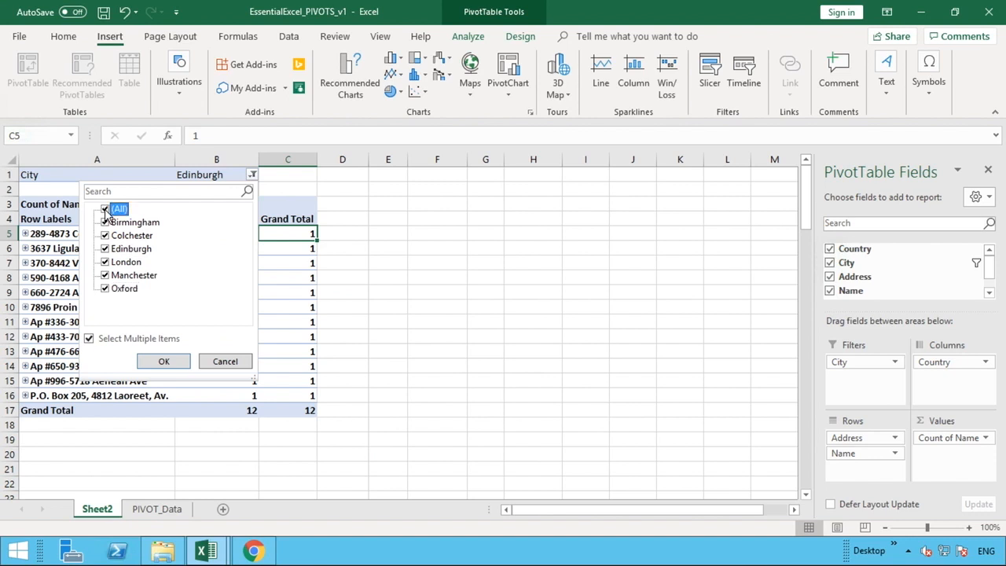
{"action": "left_click", "coordinate": [164, 362]}
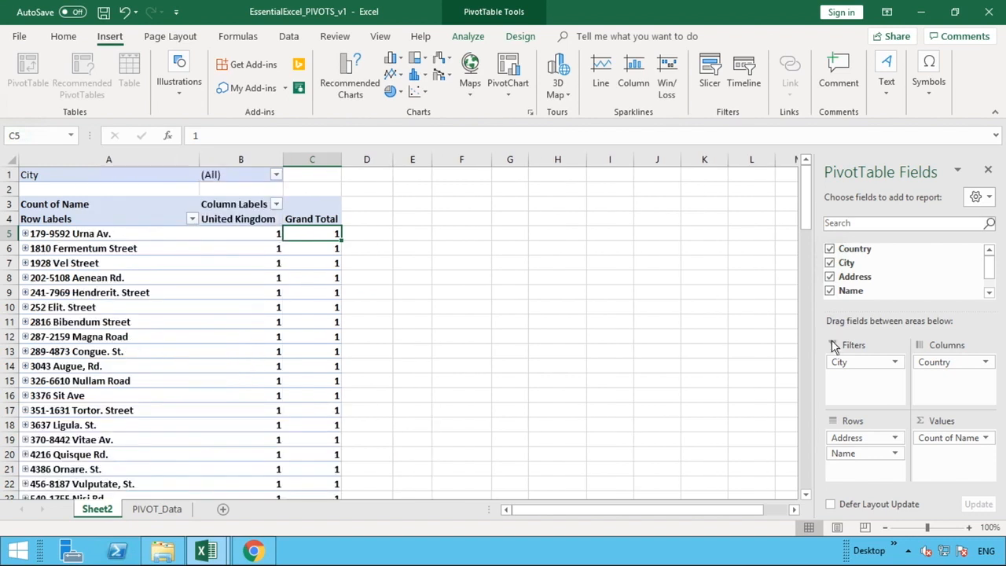
{"action": "left_click_drag", "start_coordinate": [873, 362], "coordinate": [869, 442]}
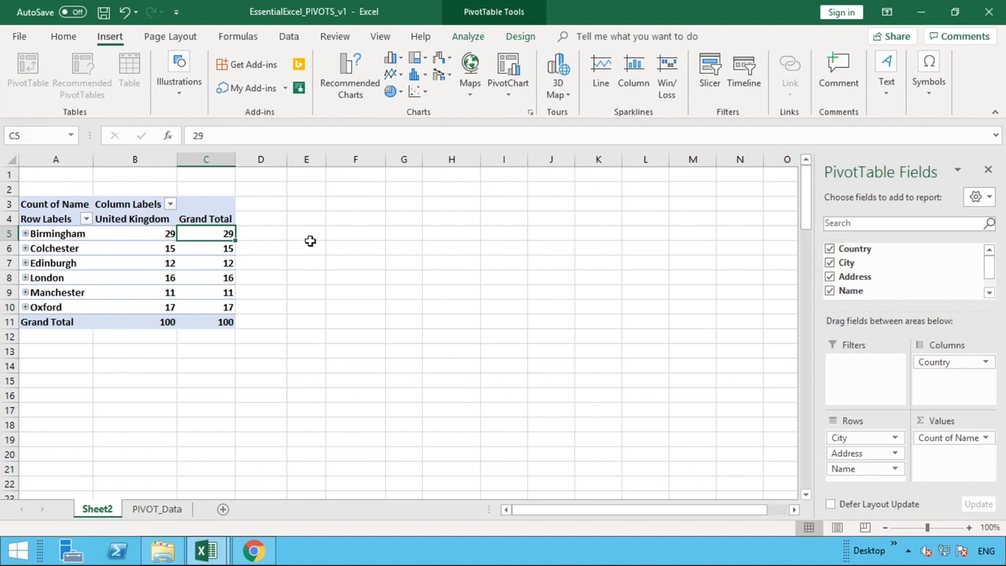
Examine the row label filter's sort and filter choices for the City, Address and Name fields, and close it without applying anything.
{"action": "left_click", "coordinate": [86, 220]}
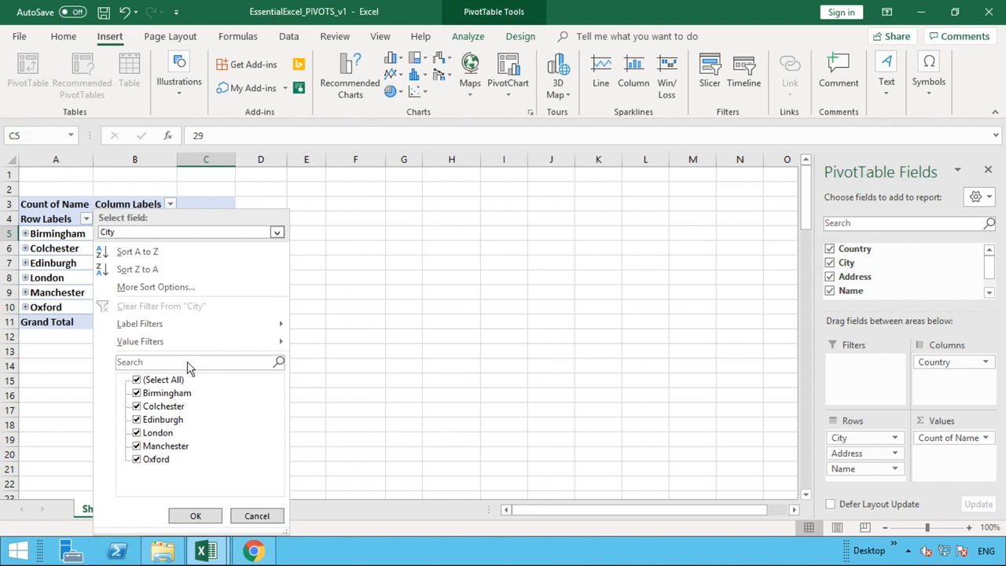
{"action": "left_click", "coordinate": [277, 234]}
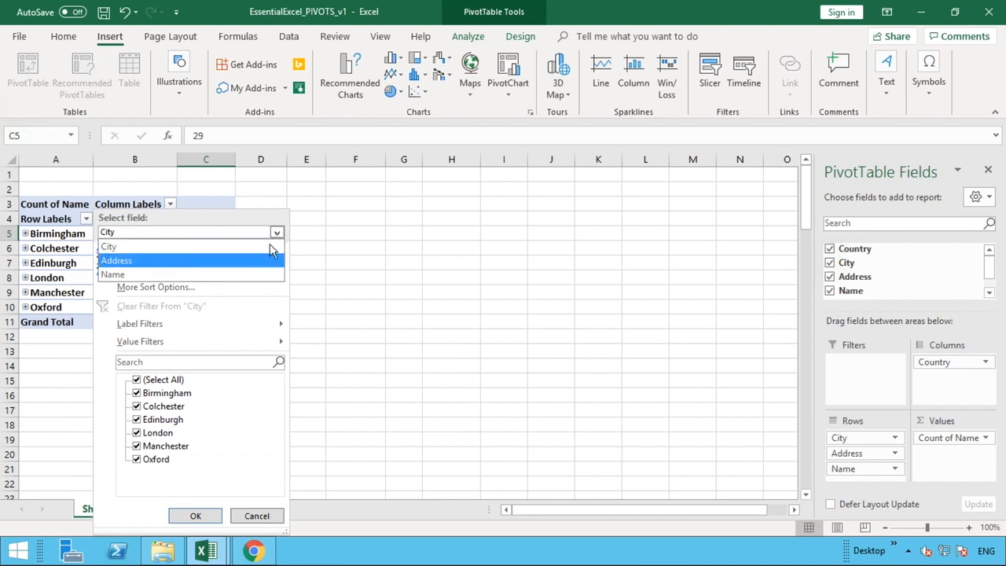
{"action": "left_click", "coordinate": [265, 260]}
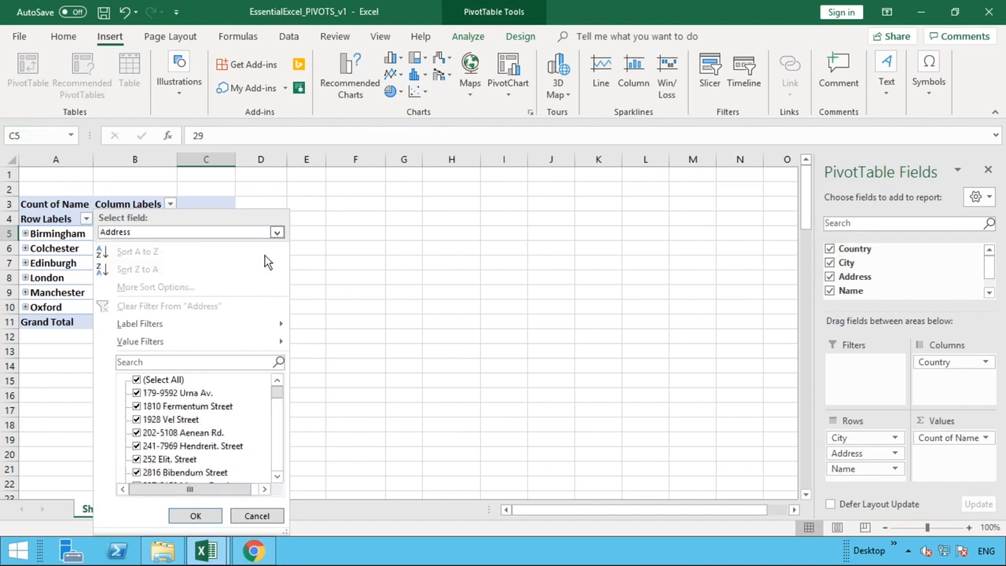
{"action": "left_click", "coordinate": [277, 233]}
{"action": "left_click", "coordinate": [239, 275]}
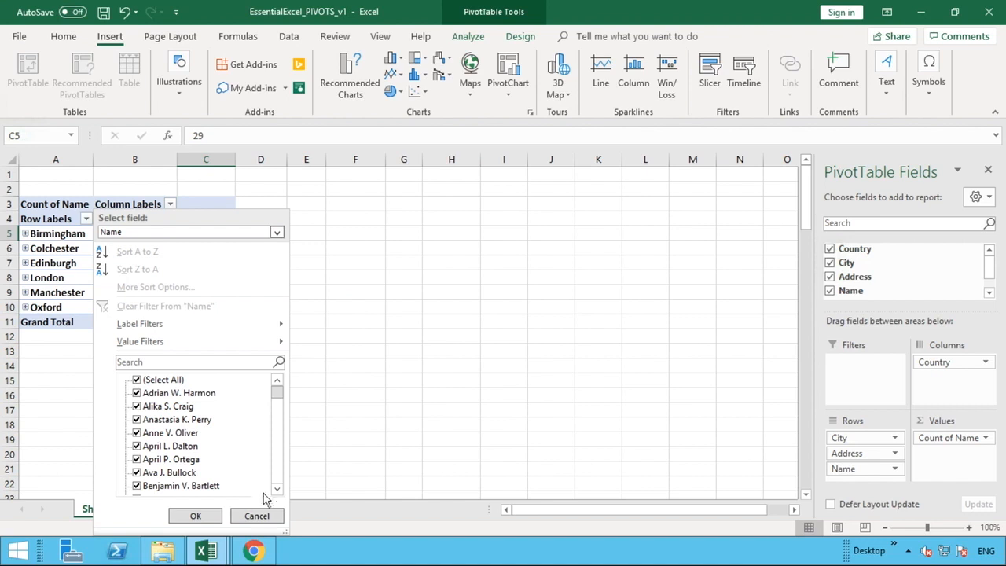
{"action": "left_click", "coordinate": [256, 517]}
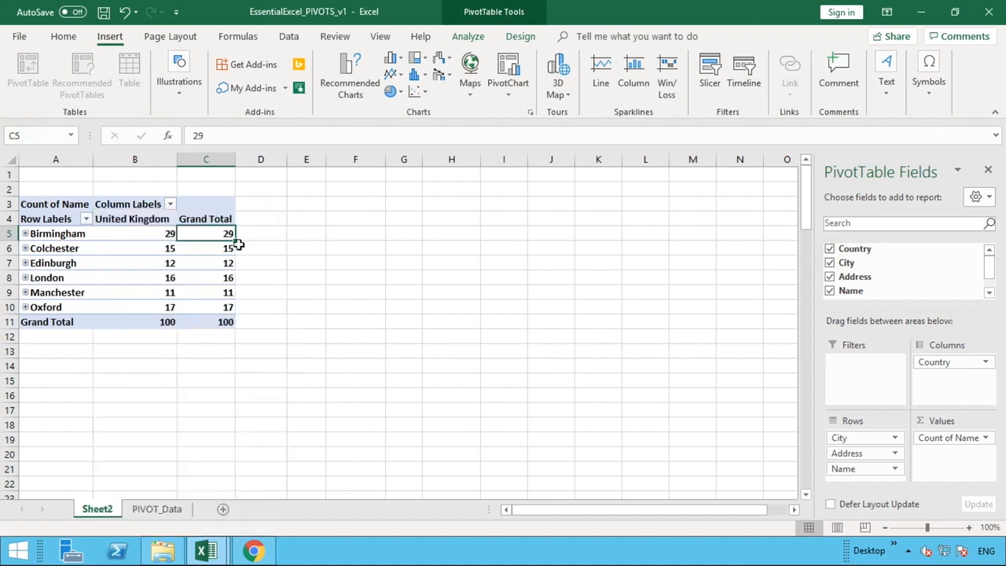
Look over the PivotTable analysis, design and subtotal options, and set the grand totals to On for Columns Only.
{"action": "mouse_move", "coordinate": [222, 235]}
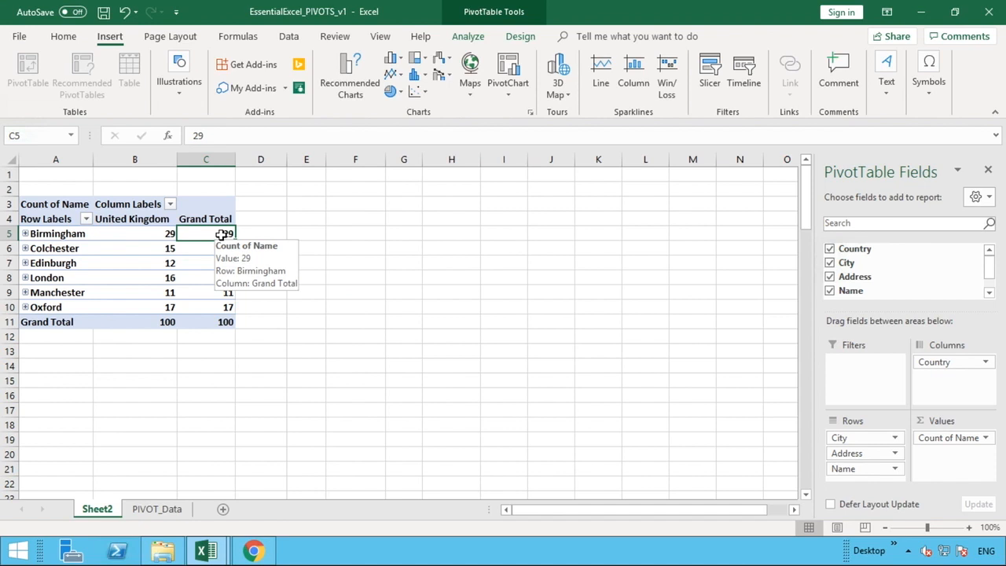
{"action": "left_click", "coordinate": [485, 18]}
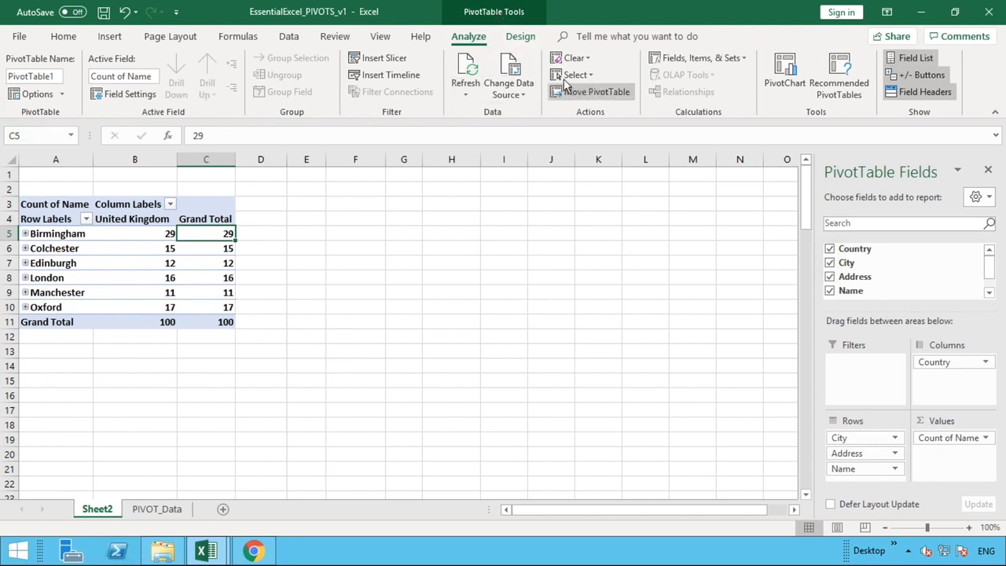
{"action": "left_click", "coordinate": [520, 37]}
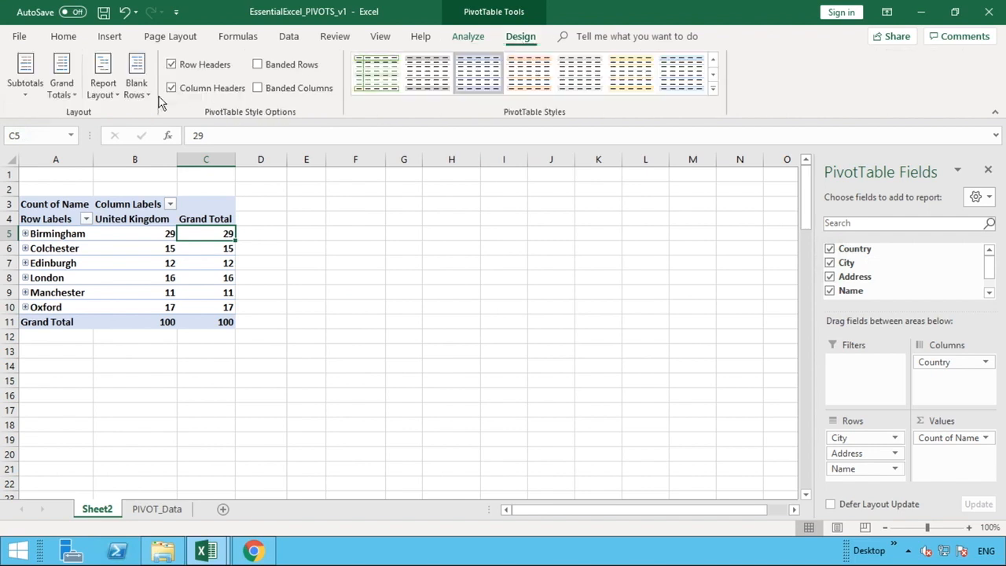
{"action": "left_click", "coordinate": [40, 95]}
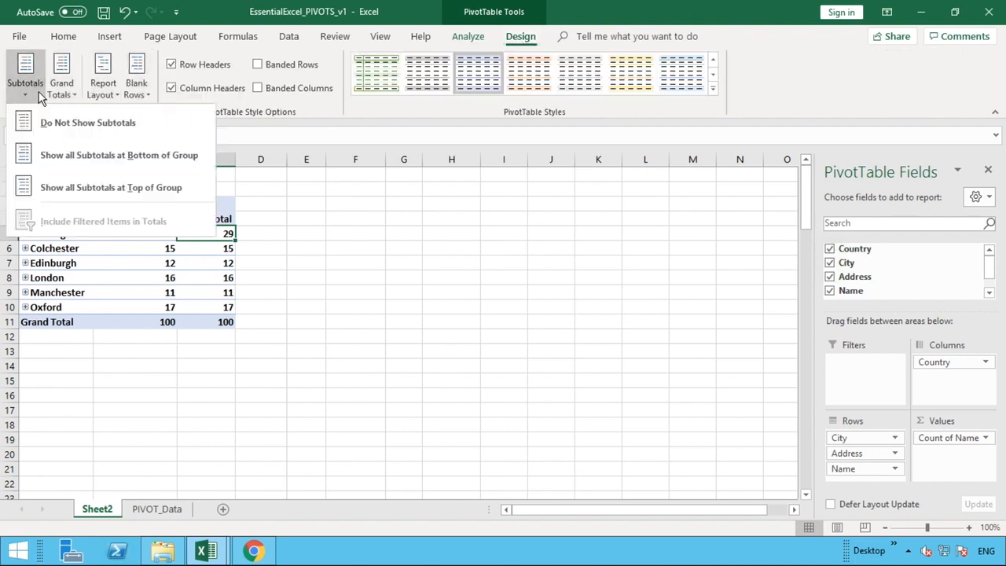
{"action": "left_click", "coordinate": [40, 94]}
{"action": "left_click", "coordinate": [58, 93]}
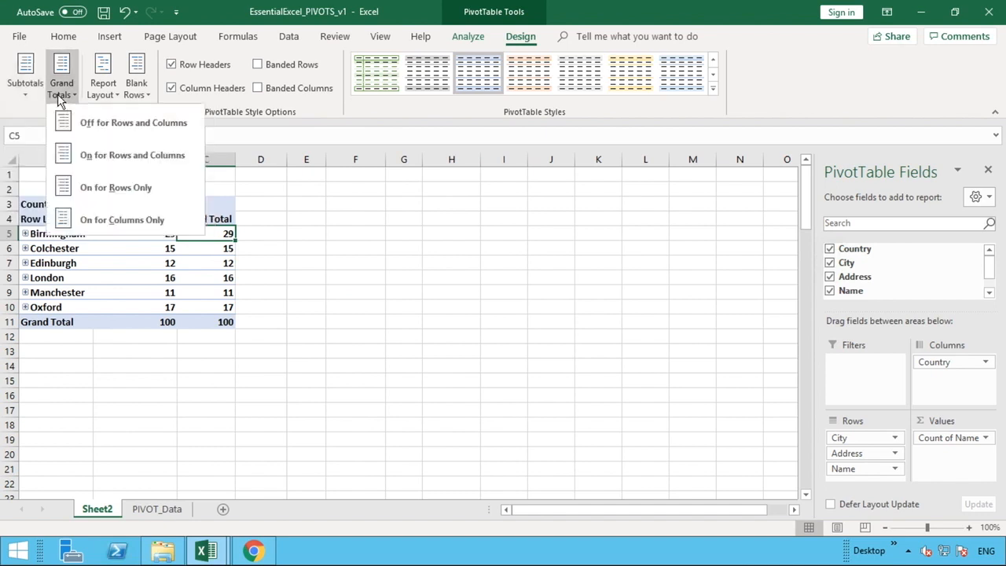
{"action": "left_click", "coordinate": [110, 219]}
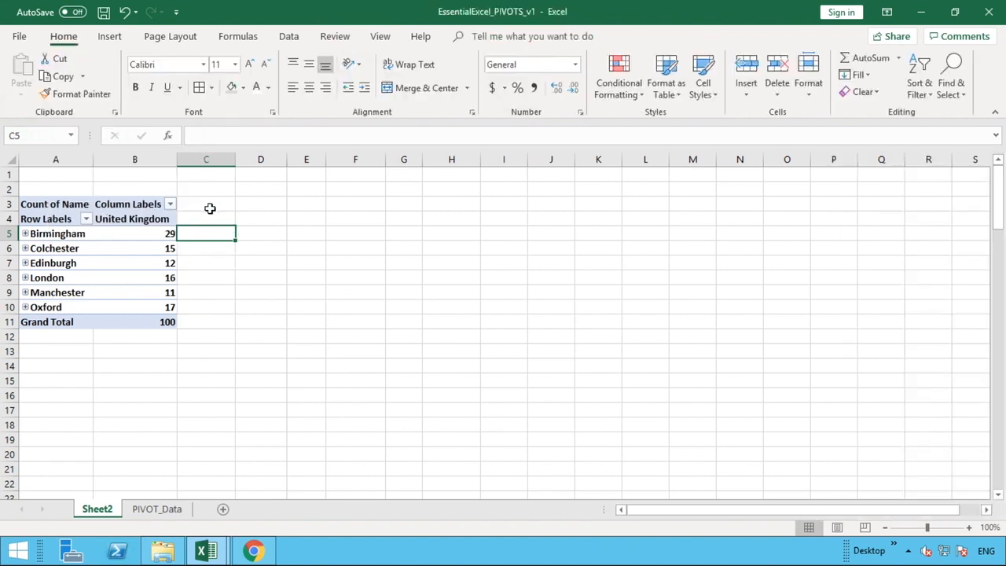
Turn the PivotTable's grand totals off for rows and columns, and switch them back on for both.
{"action": "left_click", "coordinate": [154, 229]}
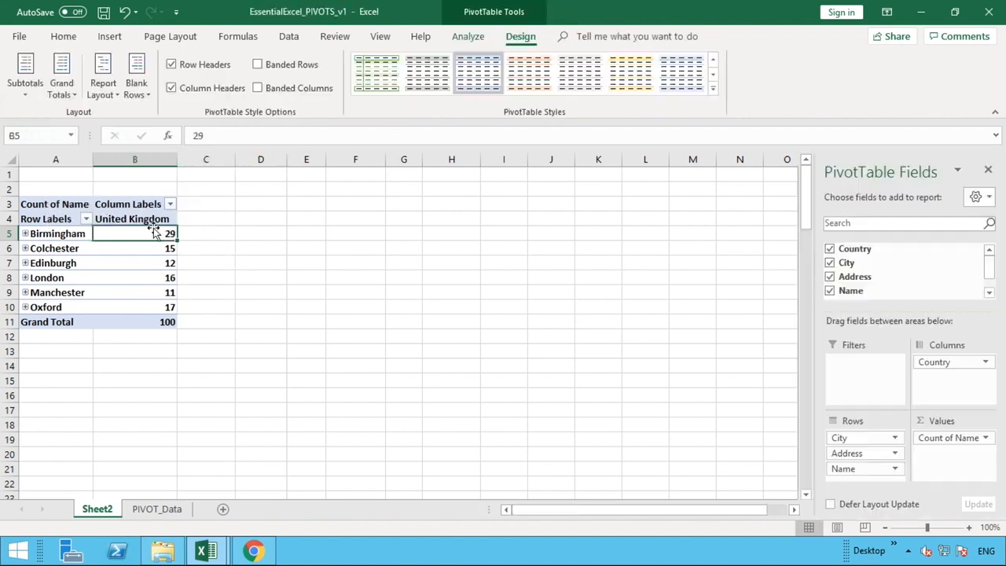
{"action": "left_click", "coordinate": [73, 93]}
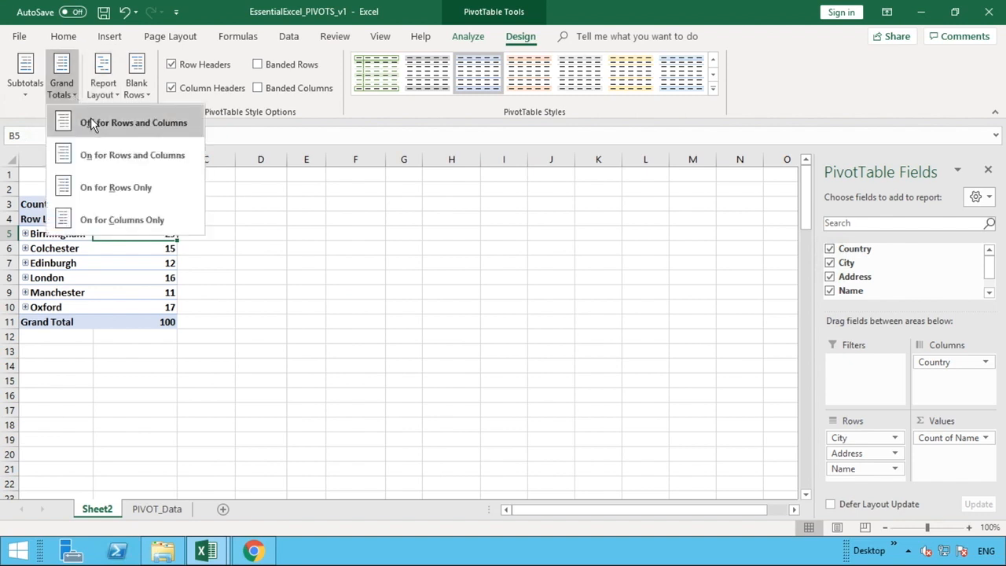
{"action": "left_click", "coordinate": [91, 118]}
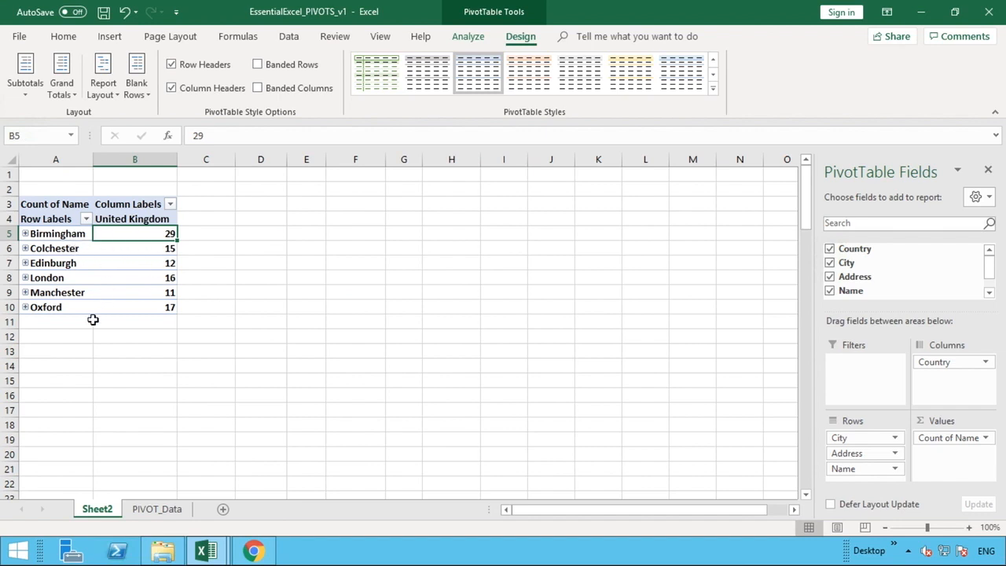
{"action": "left_click", "coordinate": [74, 92]}
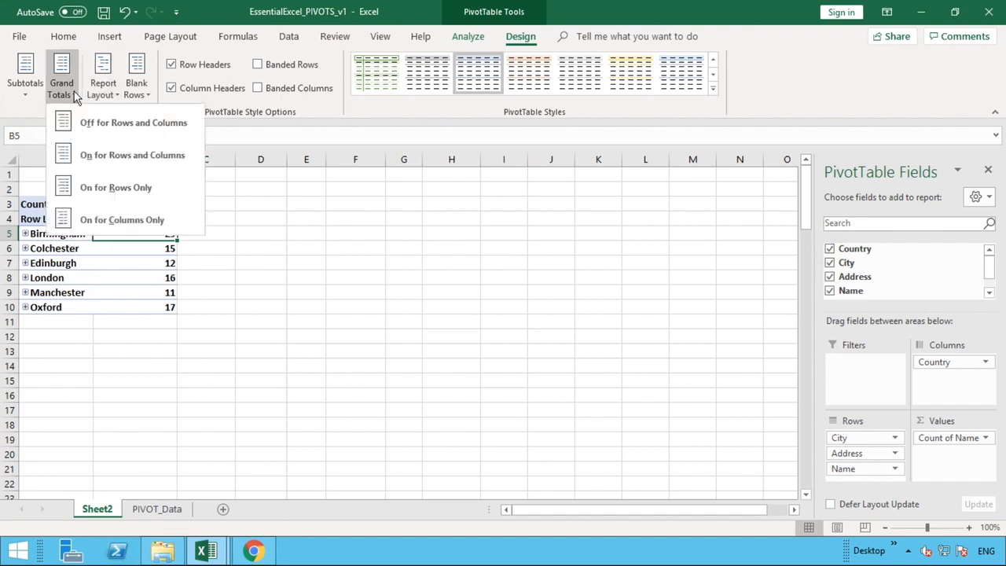
{"action": "left_click", "coordinate": [117, 155]}
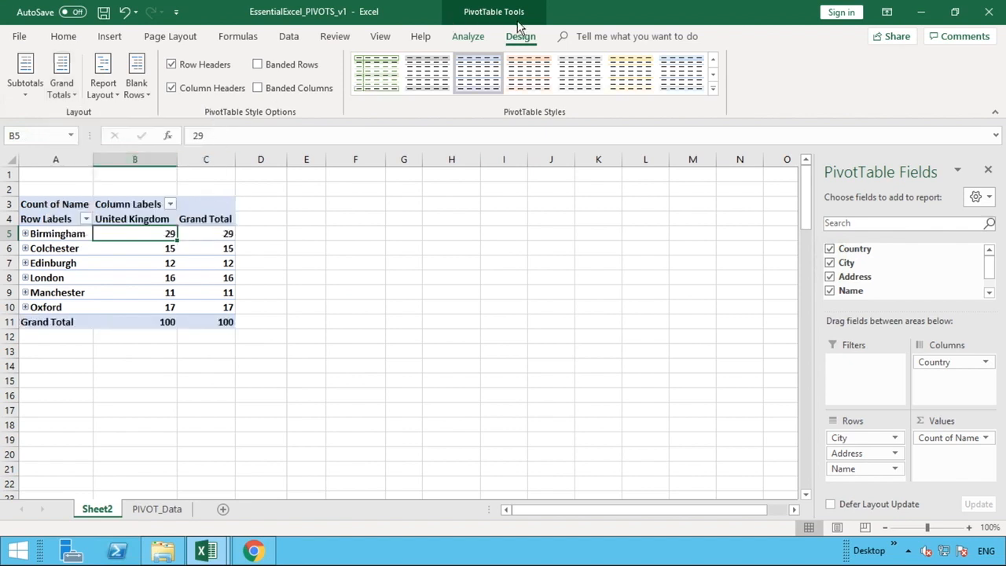
Apply the compact report layout to the PivotTable, switch it to outline form, and return it to compact form.
{"action": "left_click", "coordinate": [113, 95]}
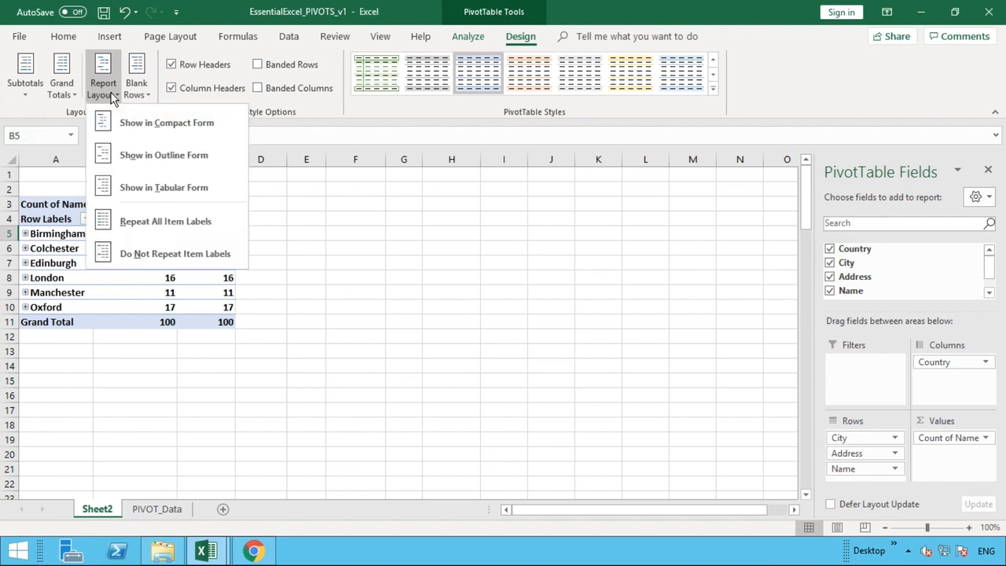
{"action": "left_click", "coordinate": [116, 126]}
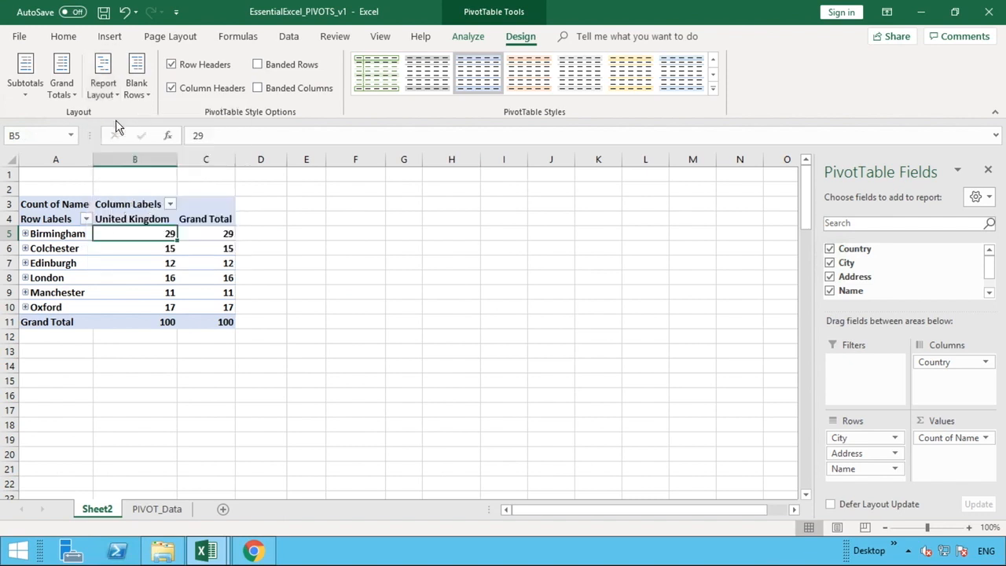
{"action": "left_click", "coordinate": [106, 94]}
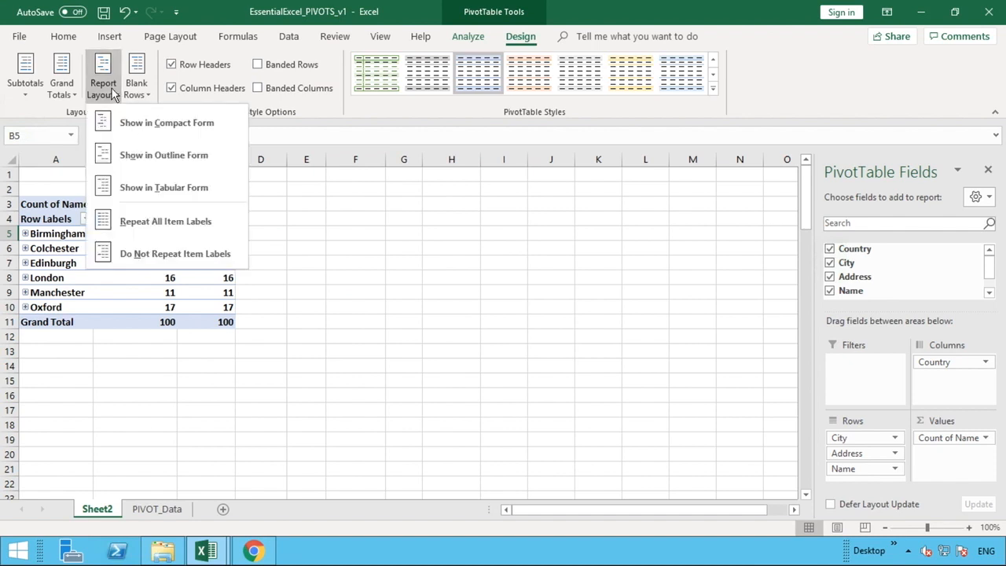
{"action": "left_click", "coordinate": [124, 152]}
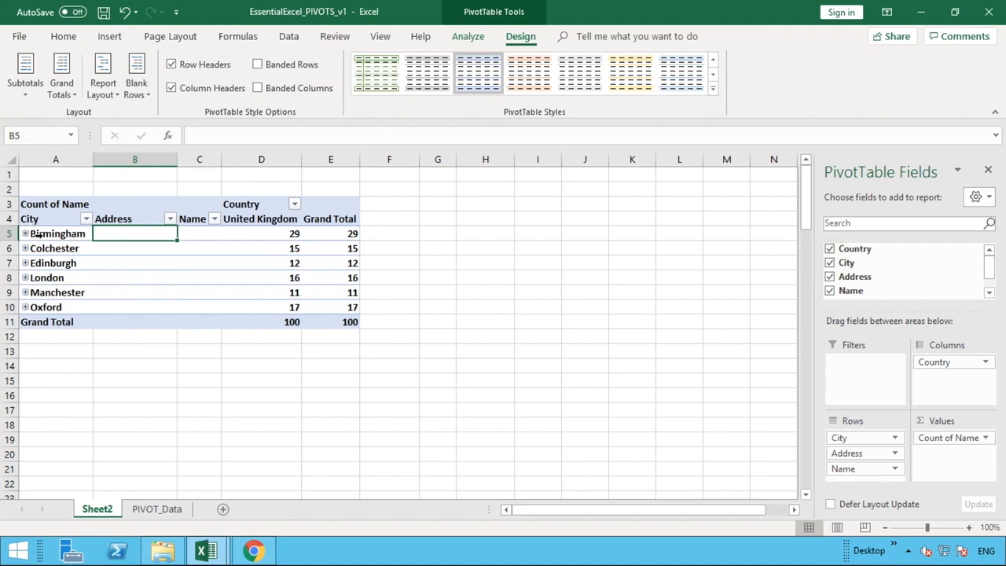
{"action": "left_click", "coordinate": [110, 79]}
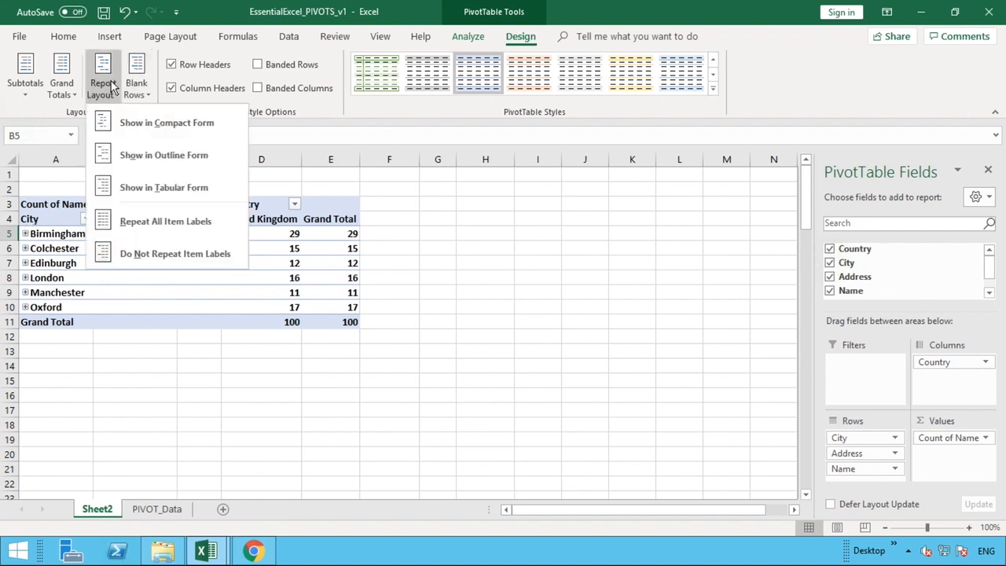
{"action": "left_click", "coordinate": [126, 125]}
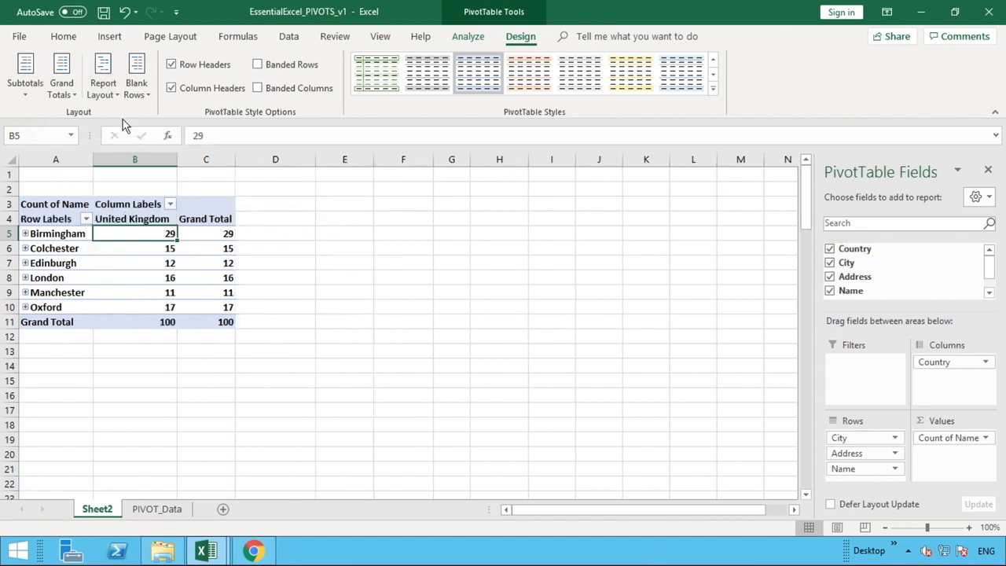
Open and close the combined row label filter, and expand and collapse the Colchester group in the compact layout.
{"action": "left_click", "coordinate": [85, 219]}
{"action": "left_click", "coordinate": [85, 220]}
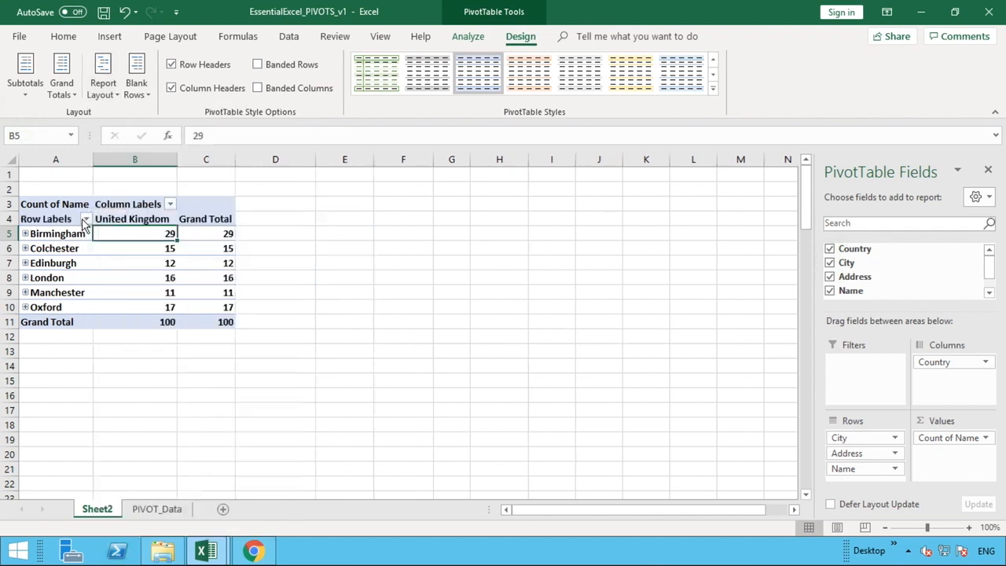
{"action": "left_click", "coordinate": [25, 249]}
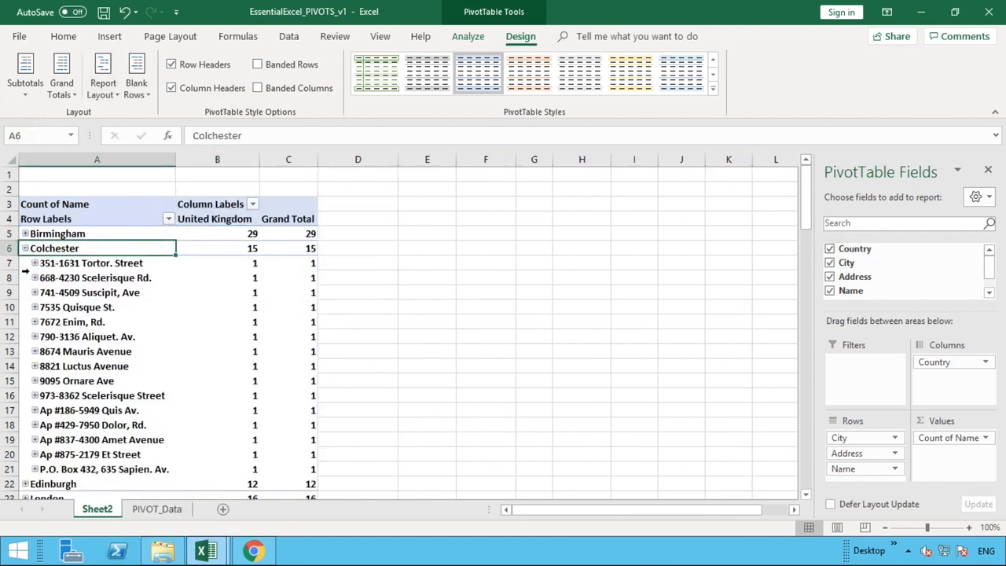
{"action": "left_click", "coordinate": [25, 248]}
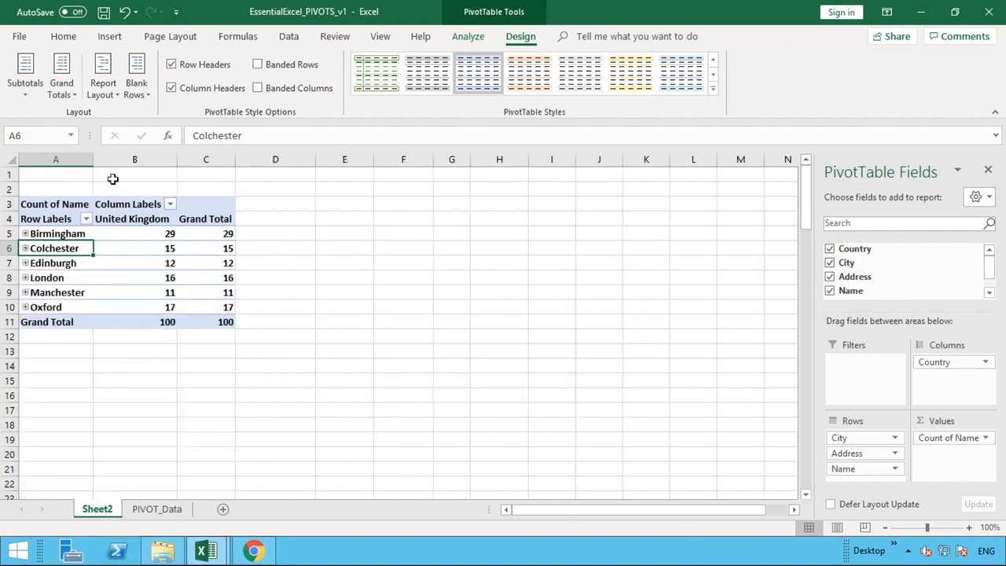
Show the PivotTable in outline form and look at the separate City, Address and Name filters without applying anything.
{"action": "left_click", "coordinate": [112, 93]}
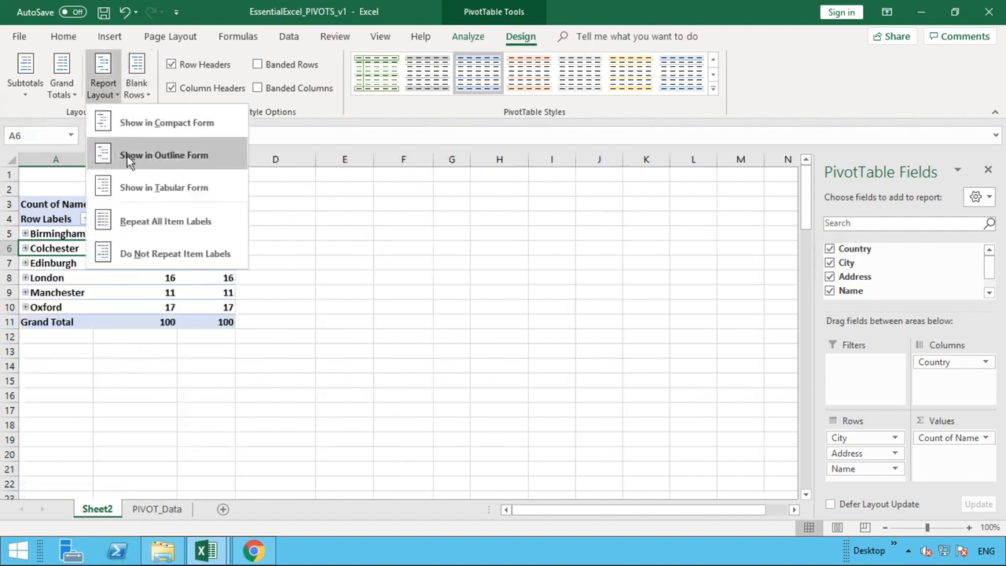
{"action": "left_click", "coordinate": [127, 153]}
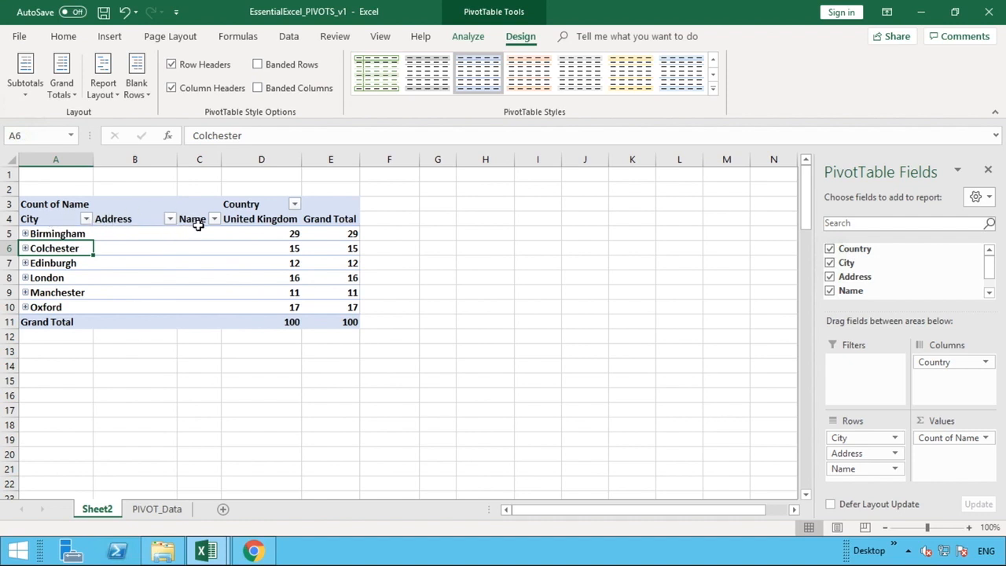
{"action": "left_click", "coordinate": [88, 219]}
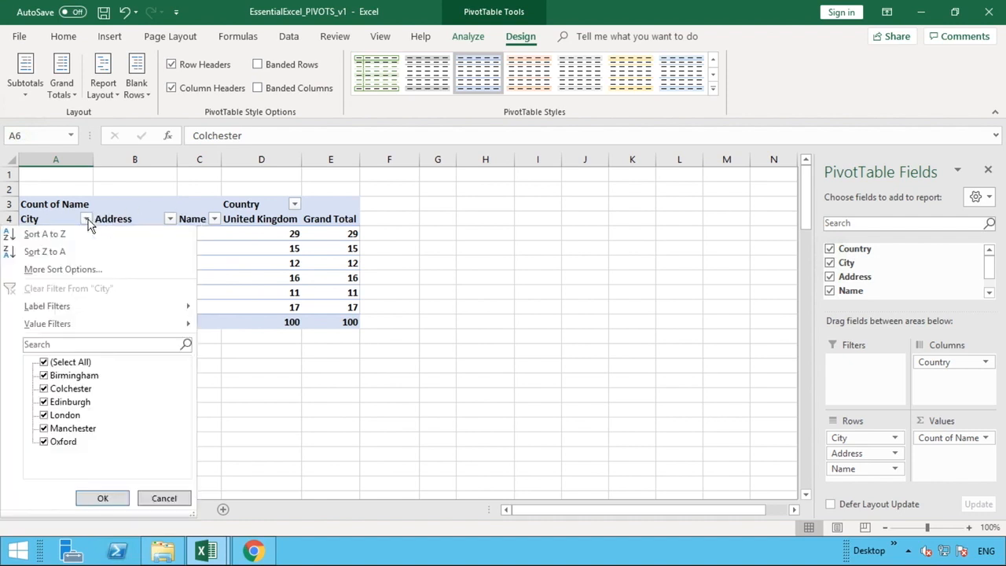
{"action": "left_click", "coordinate": [146, 213]}
{"action": "left_click", "coordinate": [170, 219]}
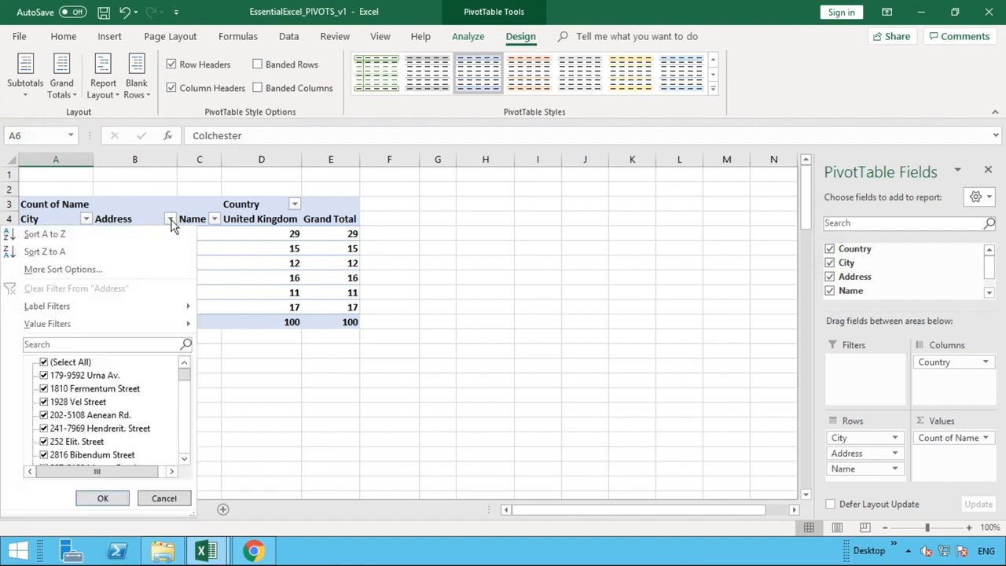
{"action": "left_click", "coordinate": [217, 219]}
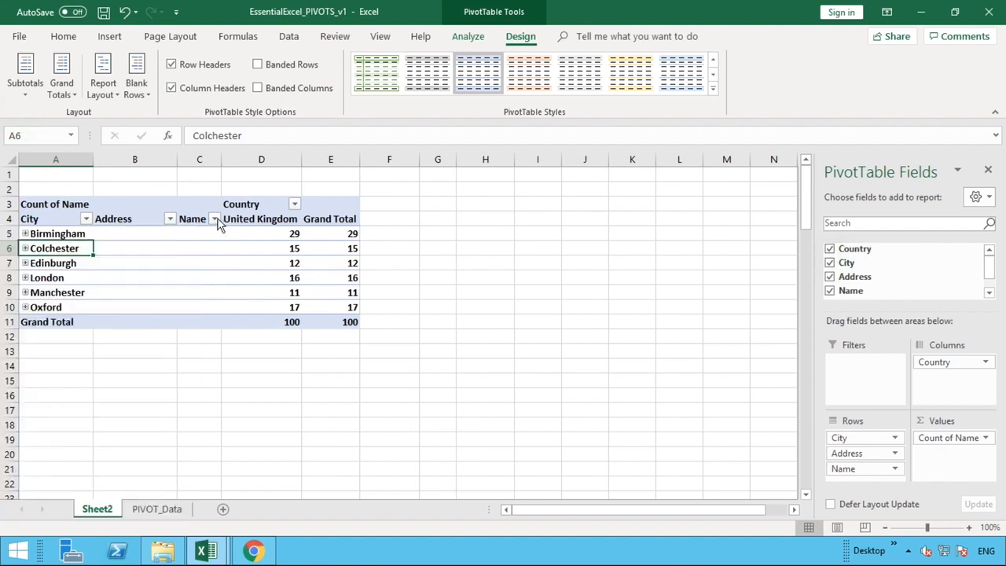
Expand Colchester and its first address to show the name beneath it, and autofit the width of column B.
{"action": "left_click", "coordinate": [25, 248]}
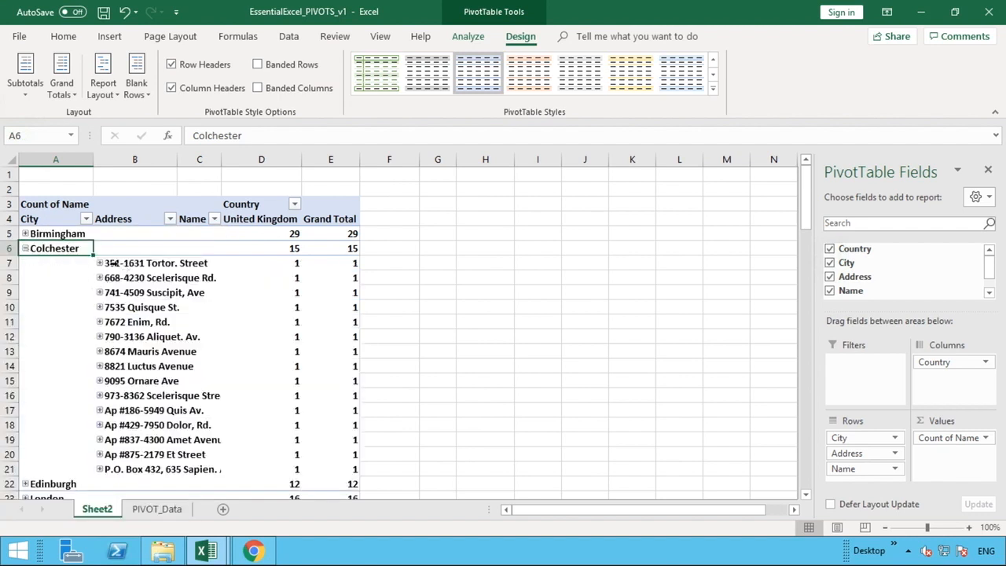
{"action": "left_click", "coordinate": [98, 262]}
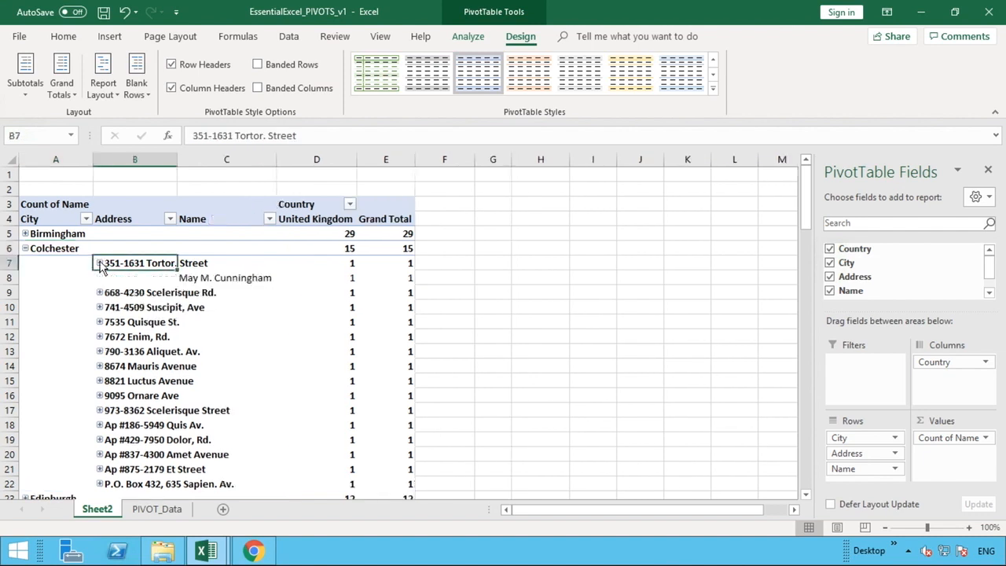
{"action": "double_click", "coordinate": [177, 161]}
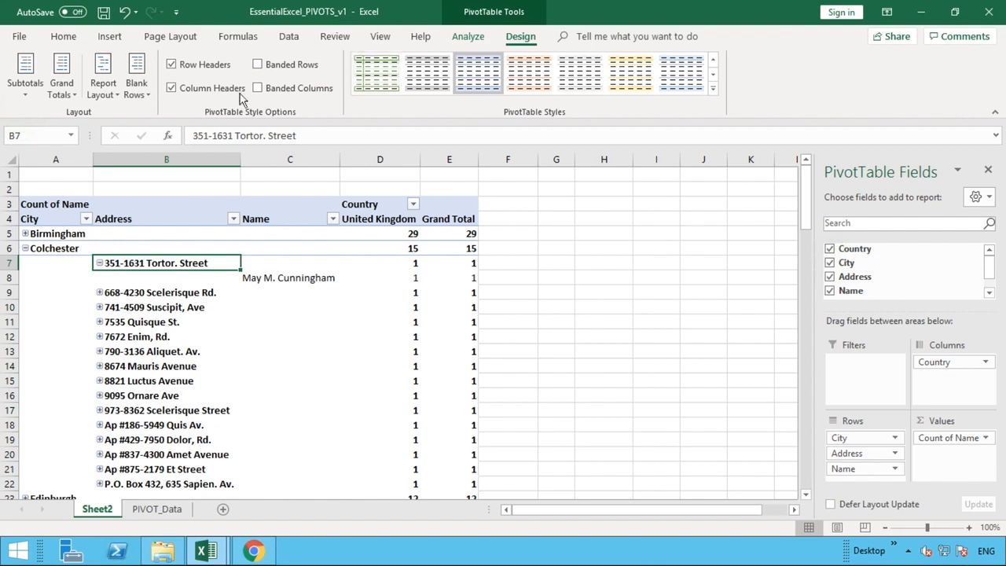
Switch the expanded PivotTable to tabular form and back to outline form to compare the two layouts.
{"action": "left_click", "coordinate": [103, 85]}
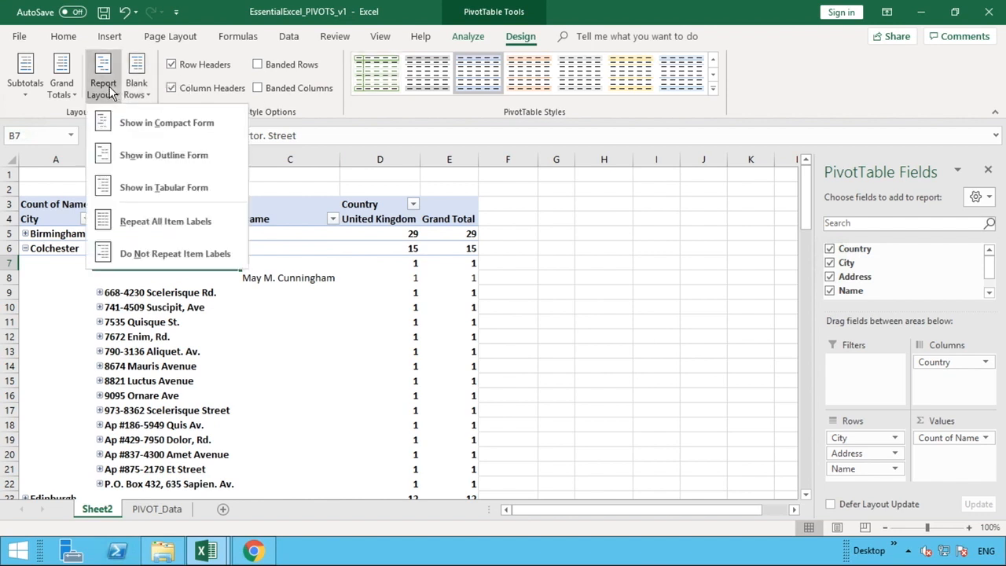
{"action": "left_click", "coordinate": [129, 185]}
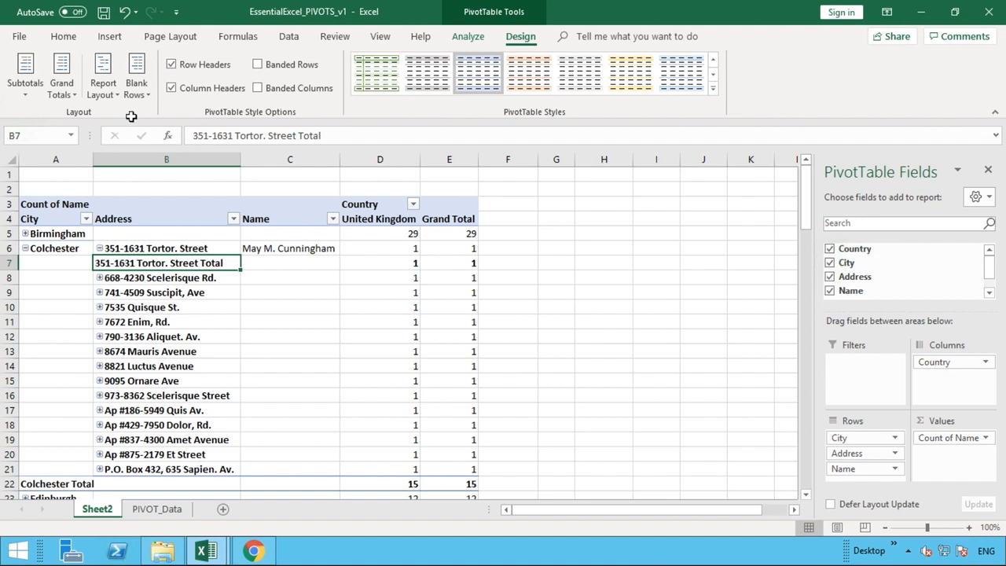
{"action": "left_click", "coordinate": [111, 93]}
{"action": "left_click", "coordinate": [134, 156]}
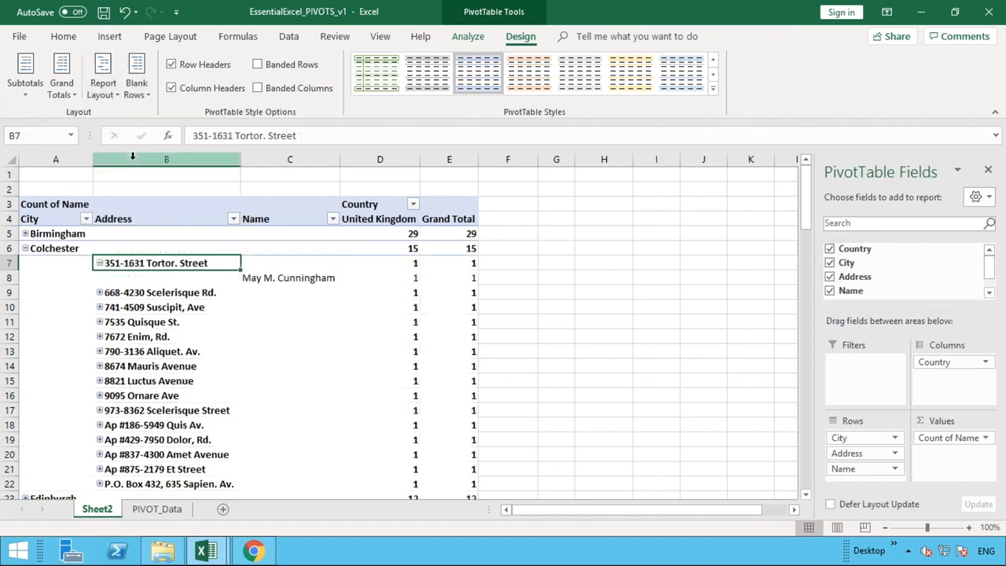
Select the Colchester row and alternate the report layout between tabular and outline form, ending in outline form with the Address header selected.
{"action": "left_click", "coordinate": [6, 247]}
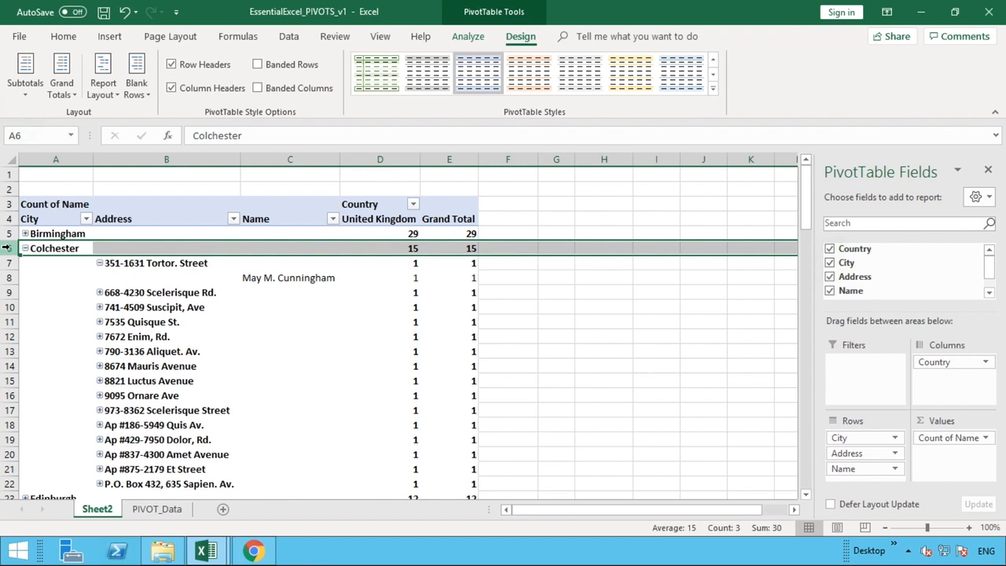
{"action": "left_click", "coordinate": [103, 82]}
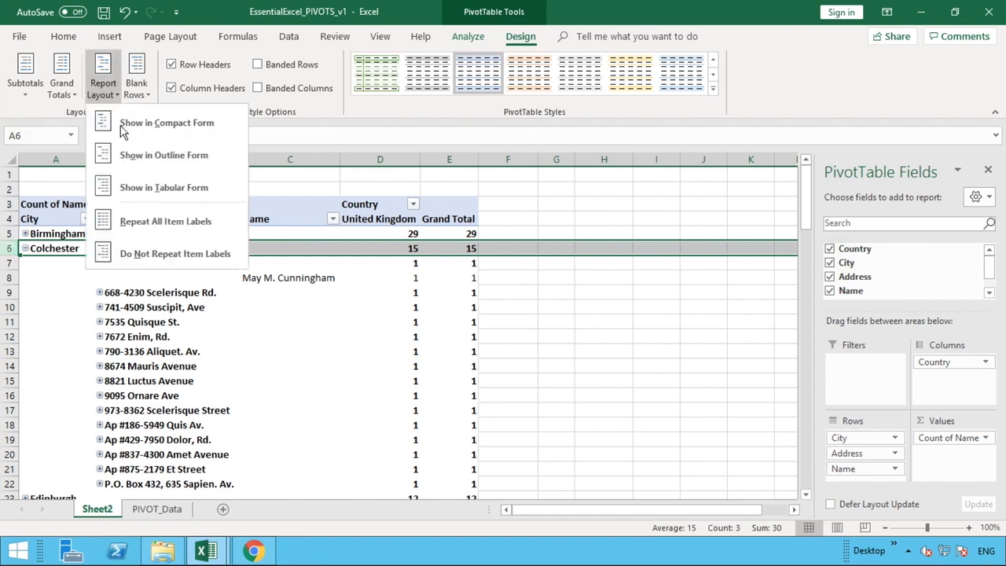
{"action": "left_click", "coordinate": [131, 189]}
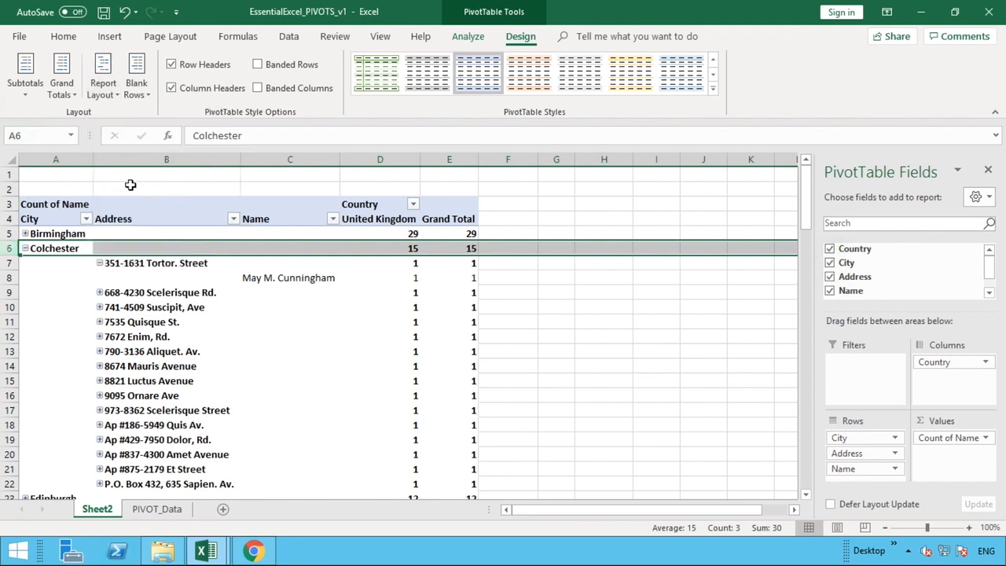
{"action": "left_click", "coordinate": [103, 88]}
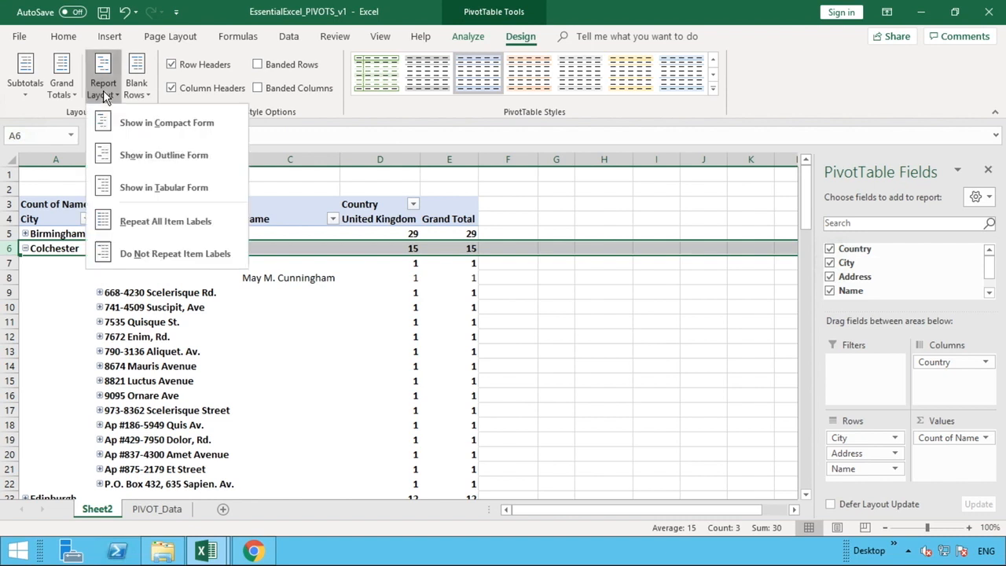
{"action": "left_click", "coordinate": [130, 191]}
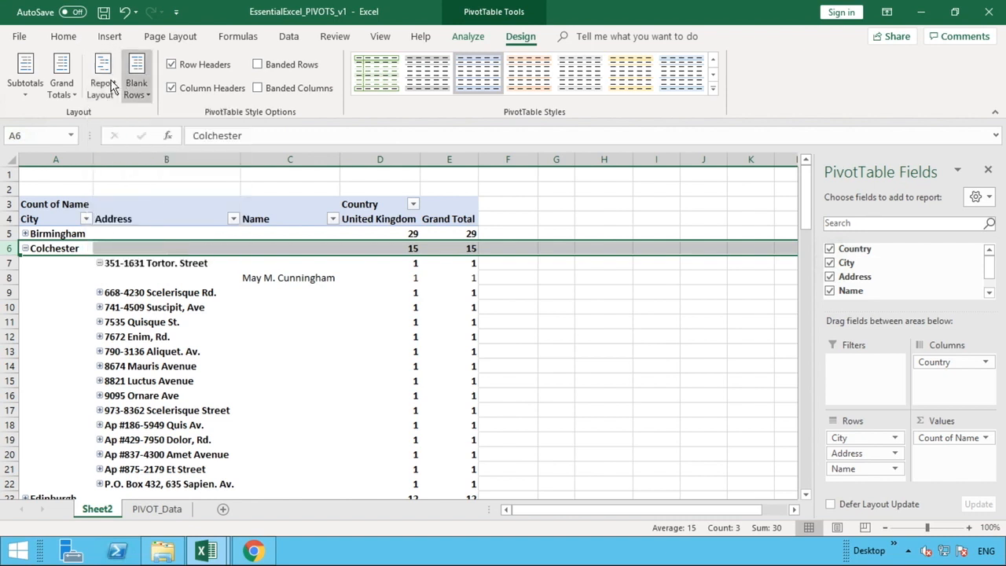
{"action": "left_click", "coordinate": [136, 79]}
{"action": "left_click", "coordinate": [92, 92]}
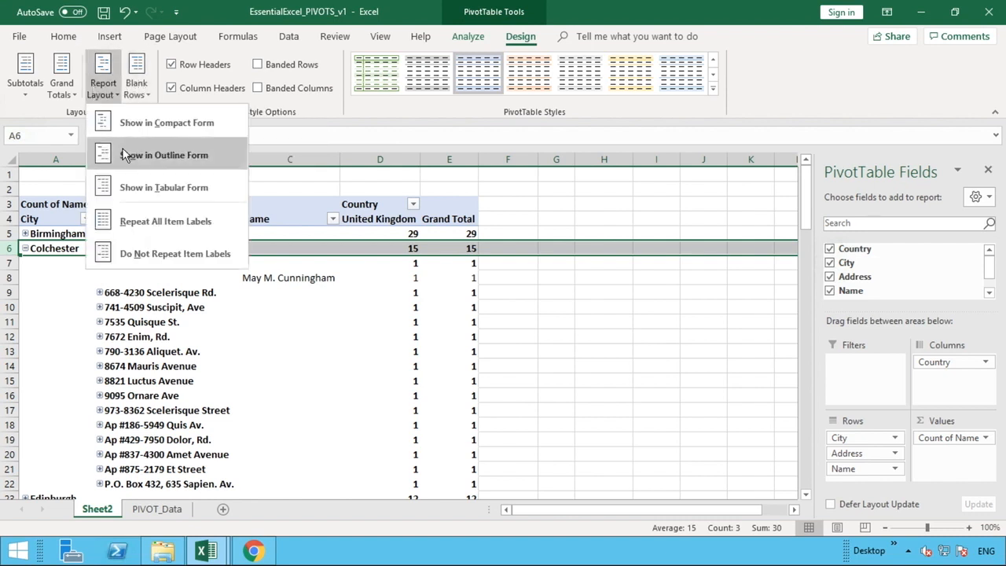
{"action": "left_click", "coordinate": [126, 152]}
{"action": "left_click", "coordinate": [114, 94]}
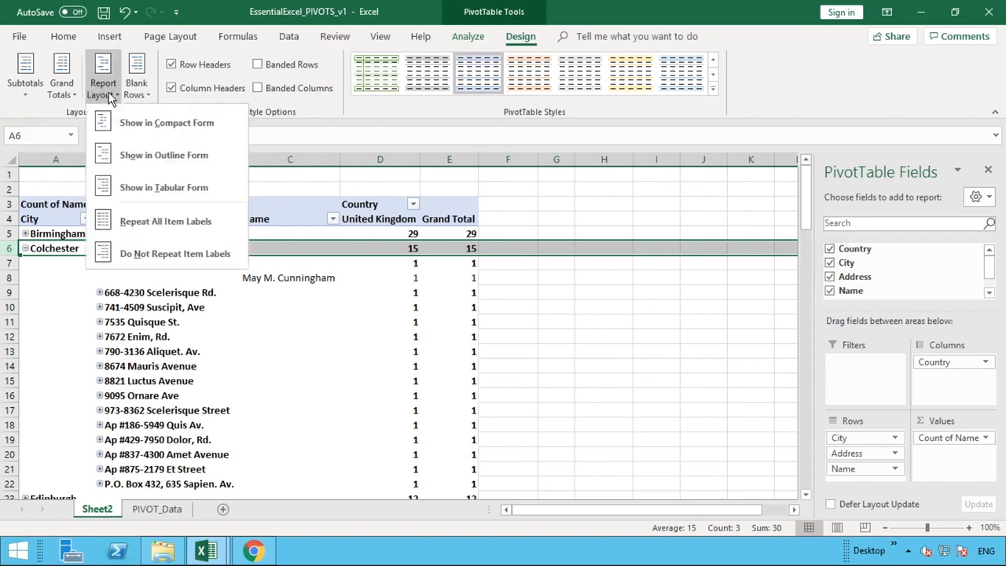
{"action": "left_click", "coordinate": [138, 187]}
{"action": "left_click", "coordinate": [136, 211]}
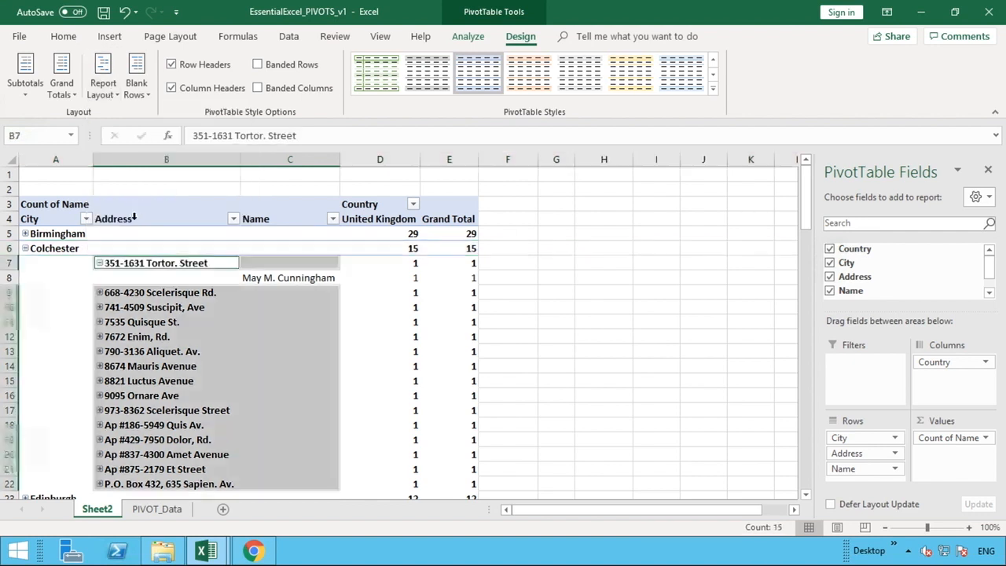
{"action": "left_click", "coordinate": [131, 219]}
Show the PivotTable in tabular form, and collapse and re-expand the Colchester group.
{"action": "left_click", "coordinate": [110, 94]}
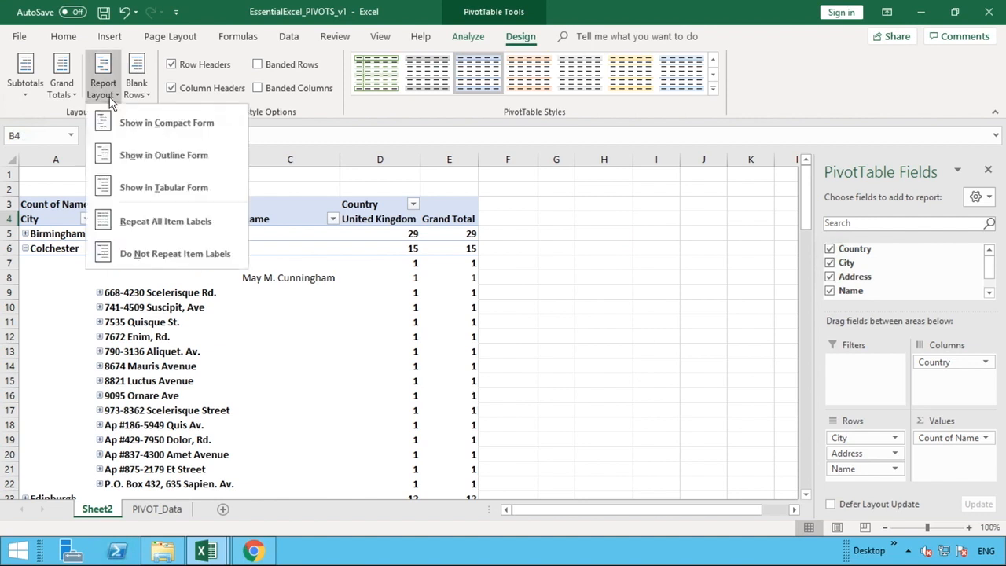
{"action": "left_click", "coordinate": [131, 187]}
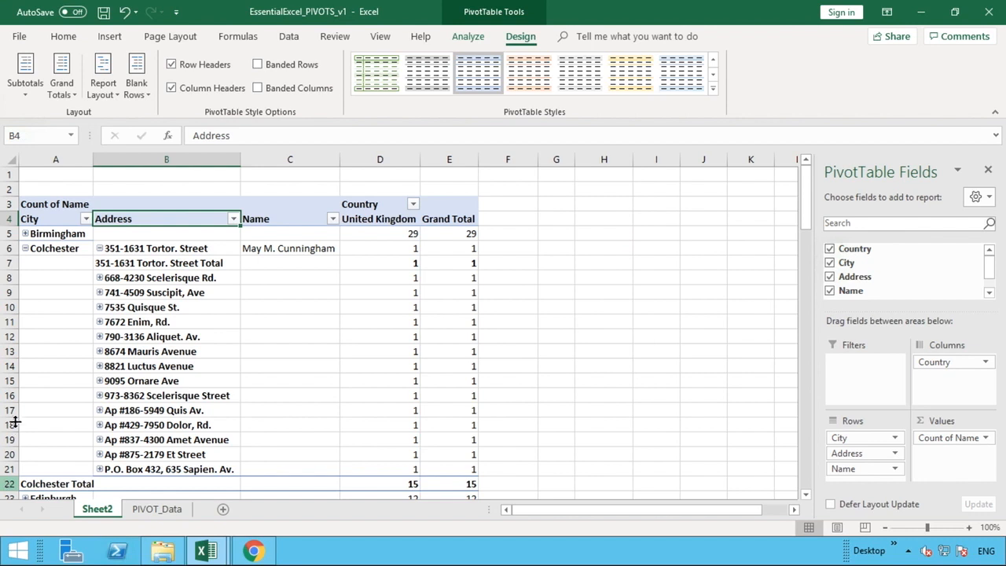
{"action": "left_click", "coordinate": [25, 248]}
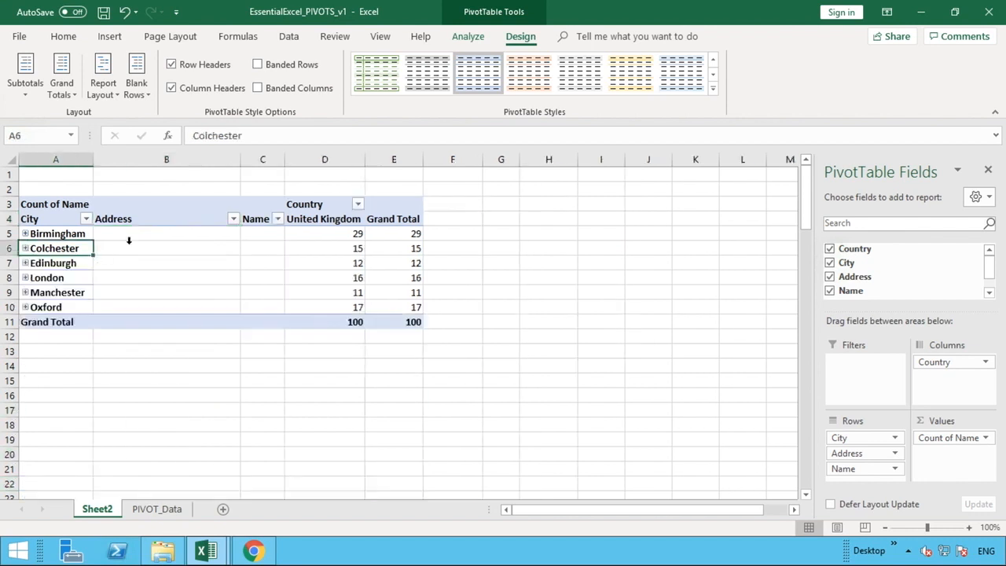
{"action": "left_click", "coordinate": [25, 248]}
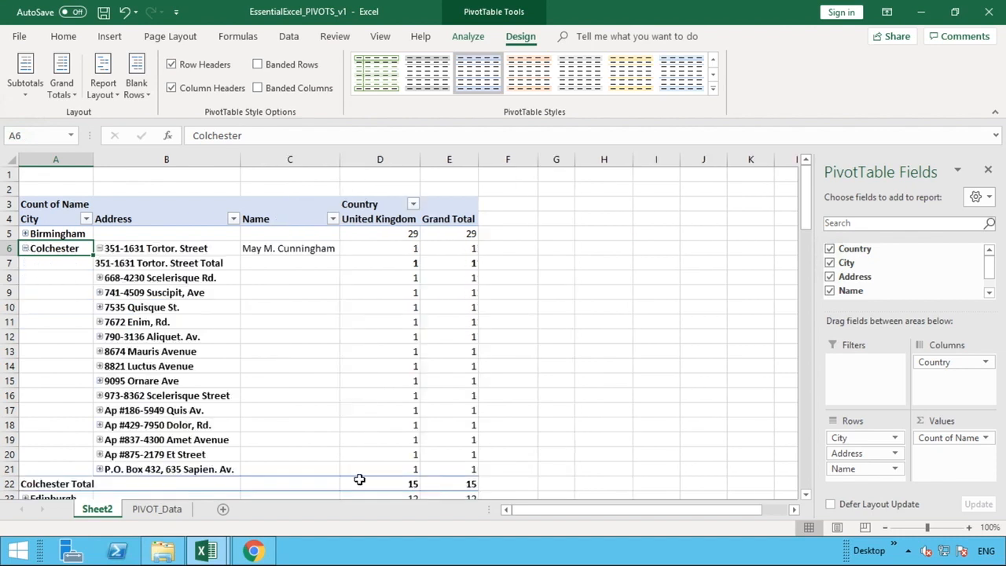
Turn off the City field's subtotals from the Colchester Total row, and collapse the Colchester group.
{"action": "right_click", "coordinate": [47, 484]}
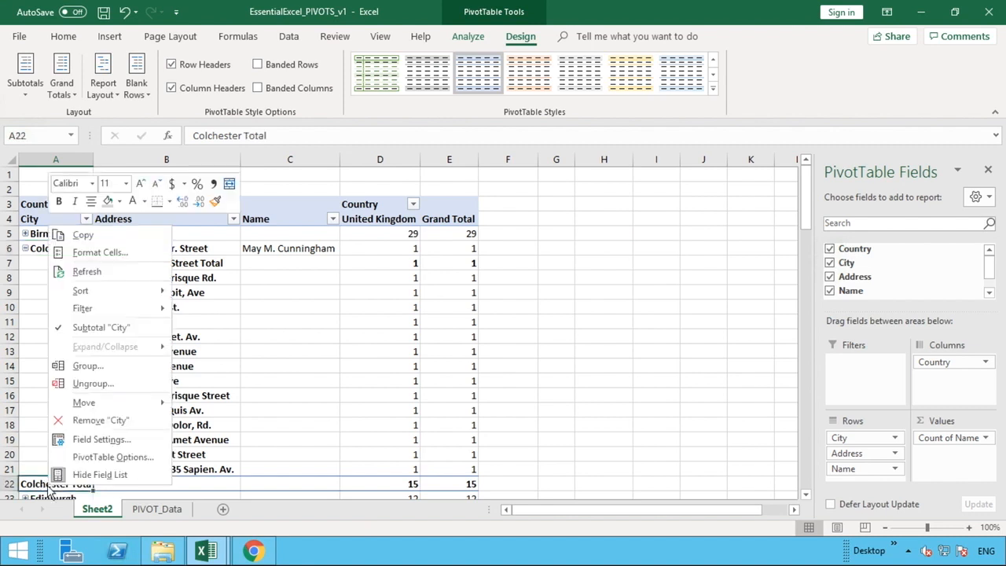
{"action": "left_click", "coordinate": [118, 327]}
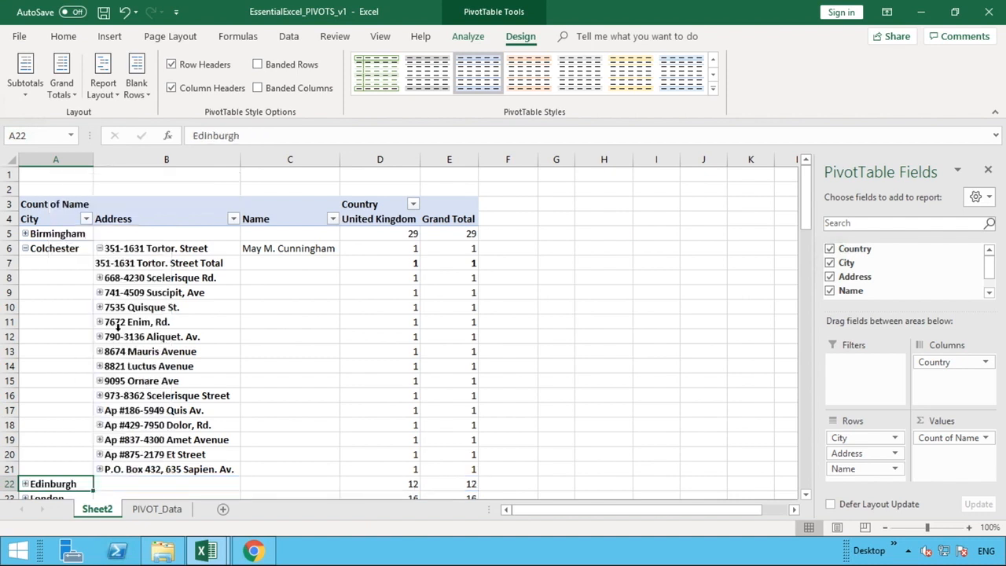
{"action": "left_click", "coordinate": [509, 381]}
{"action": "left_click", "coordinate": [26, 248]}
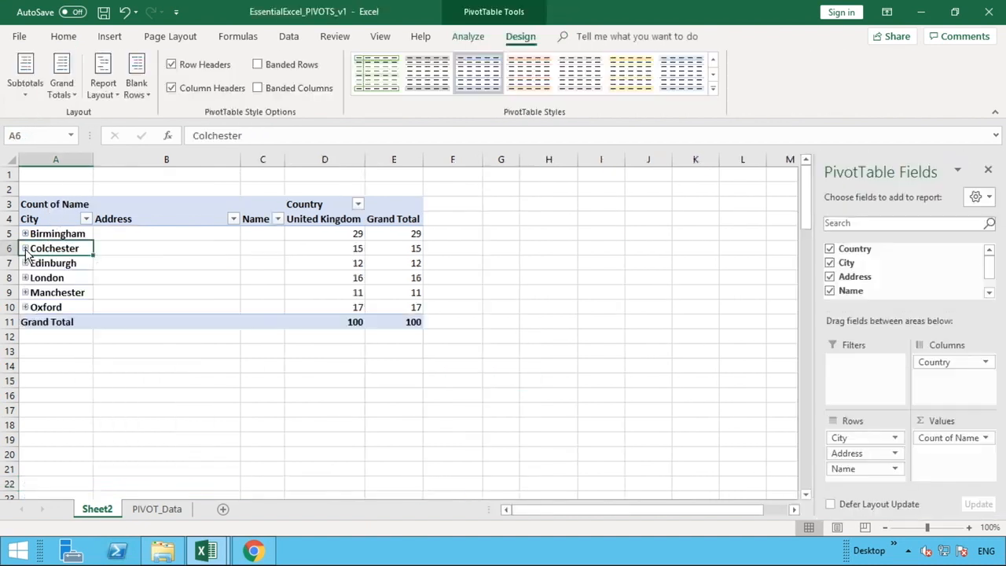